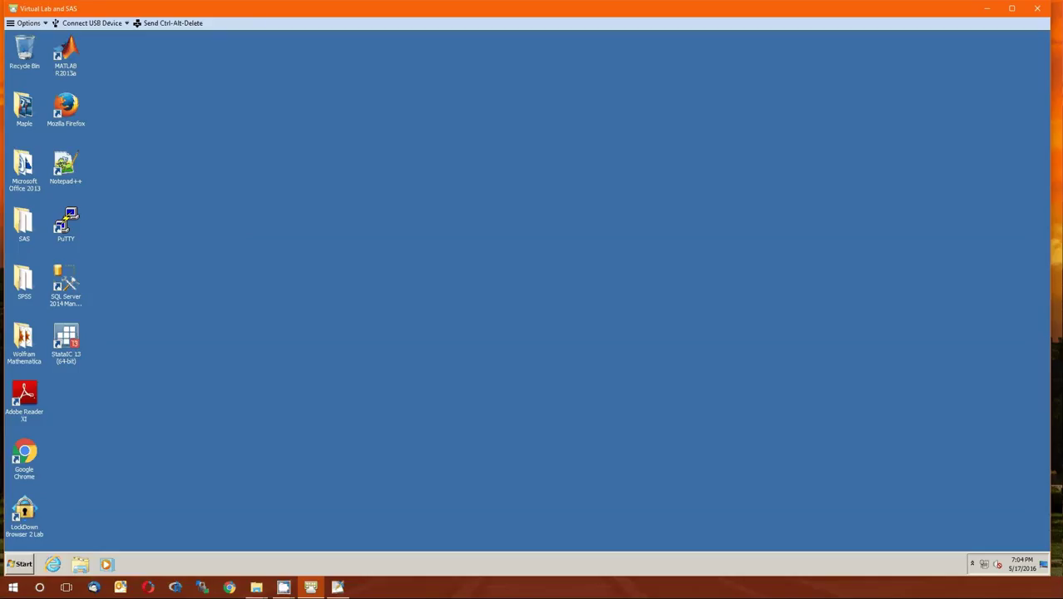
Launch SAS 9.4 (English), dismiss the startup notice, and maximize the window with the empty Editor ready.
double_click(25, 226)
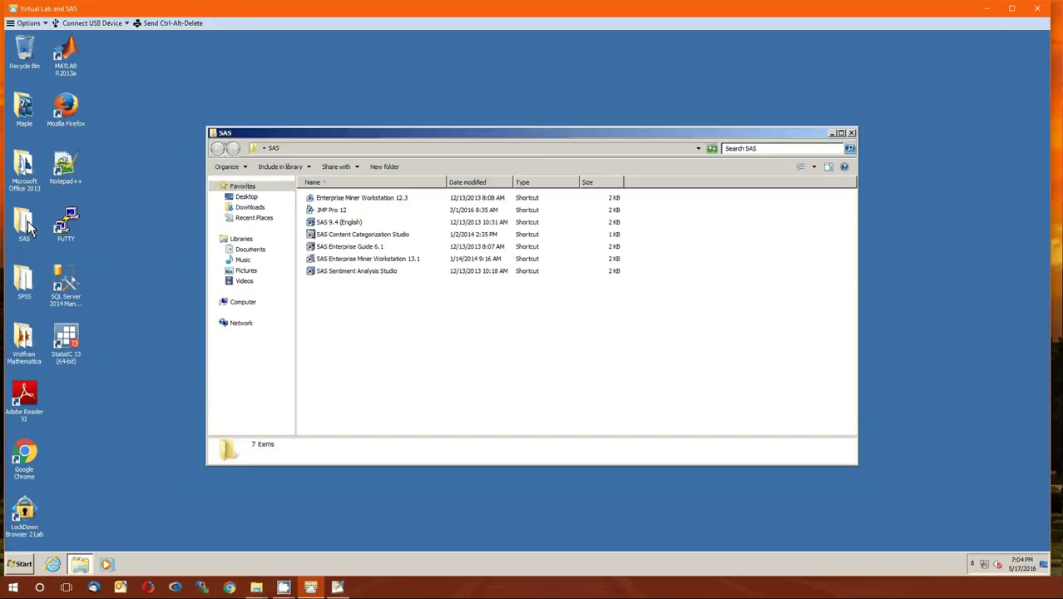
double_click(341, 224)
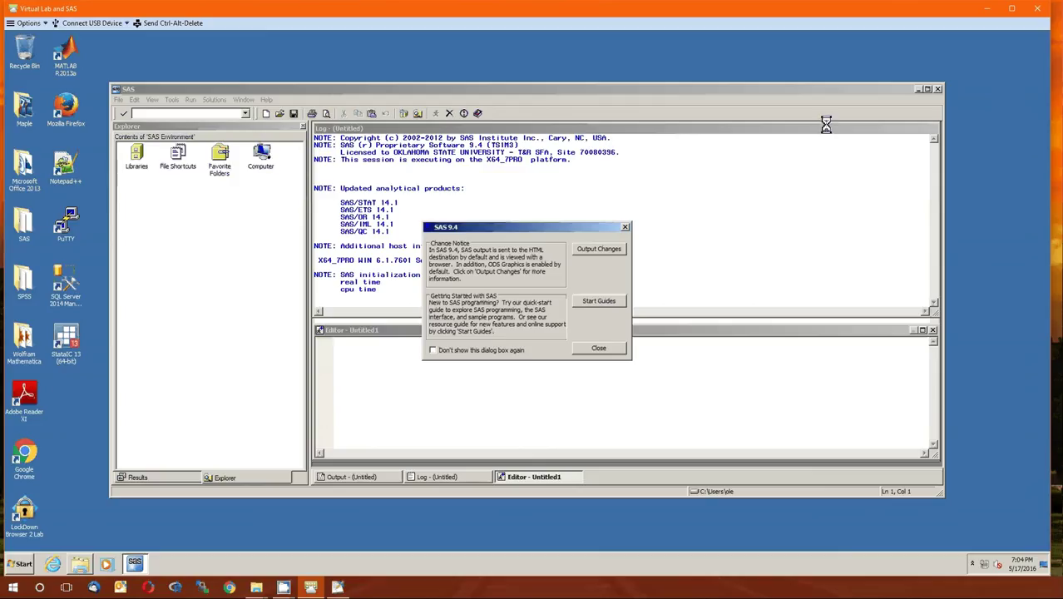
click(604, 349)
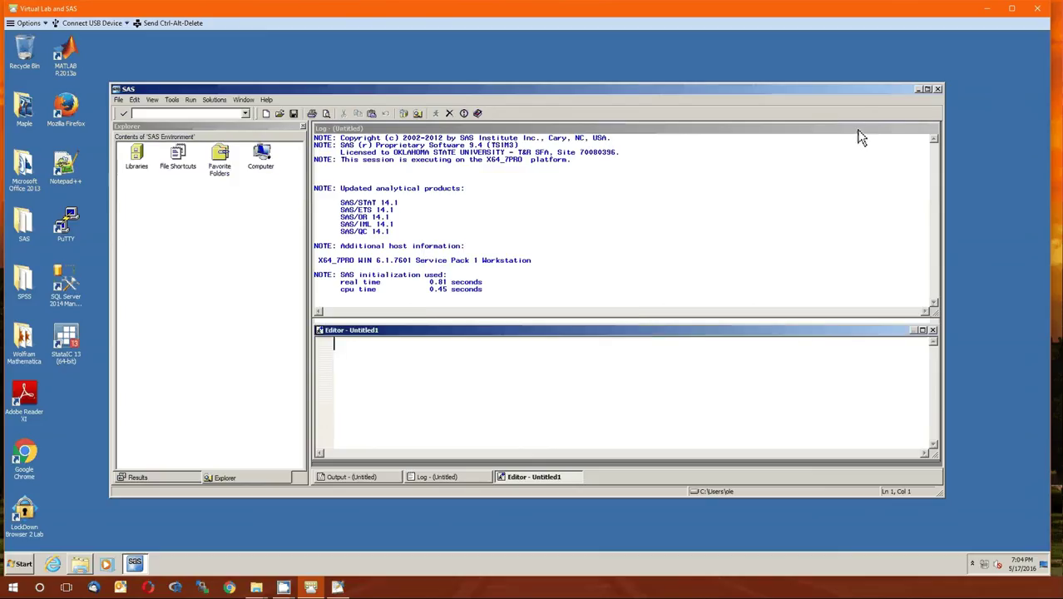
click(927, 89)
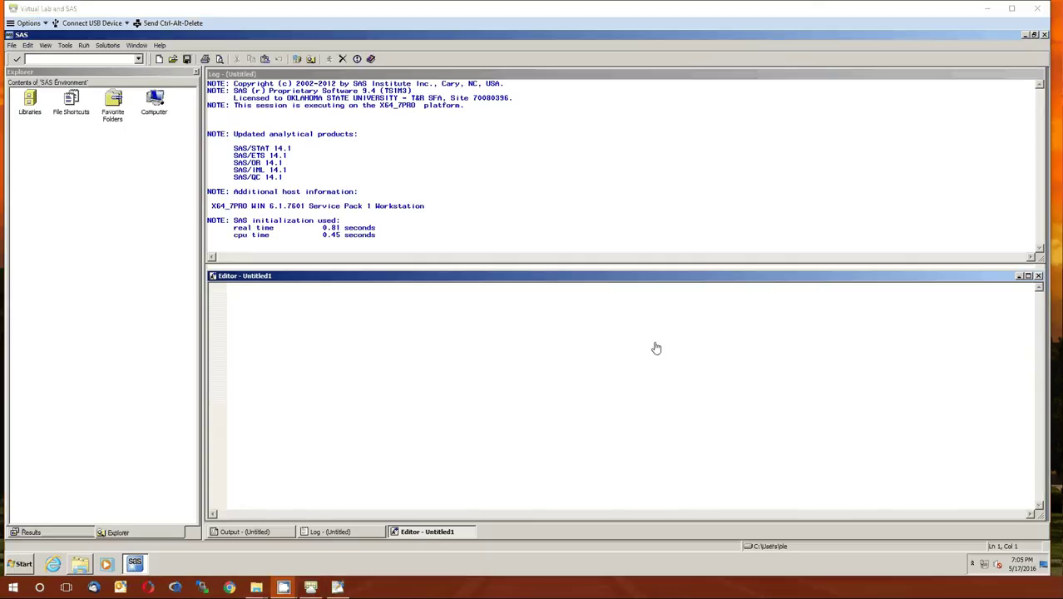
click(277, 305)
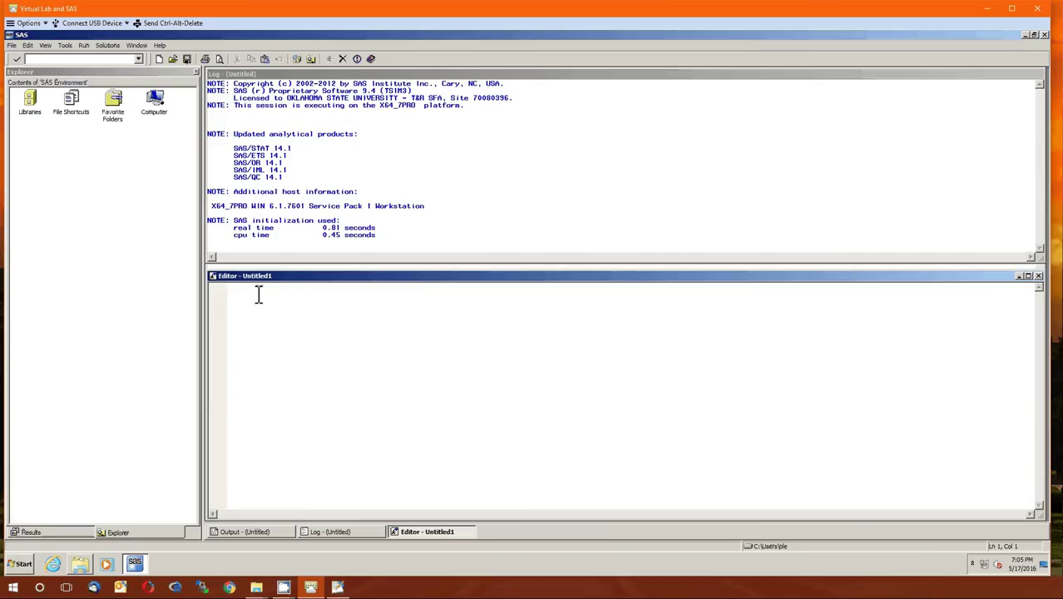
Paste the DATA meat step reading package and lcount with DATALINES, and review its statements.
text(DATA meat; INPUT package lcount @@; DATALINES; 1 7.66  2 5.26  3 7.41  4 3.51 1 6.98  2 5.44  3 7.33  4 2.81 1 7.80  2 5.80  3 7.04  4 3.66 ;)
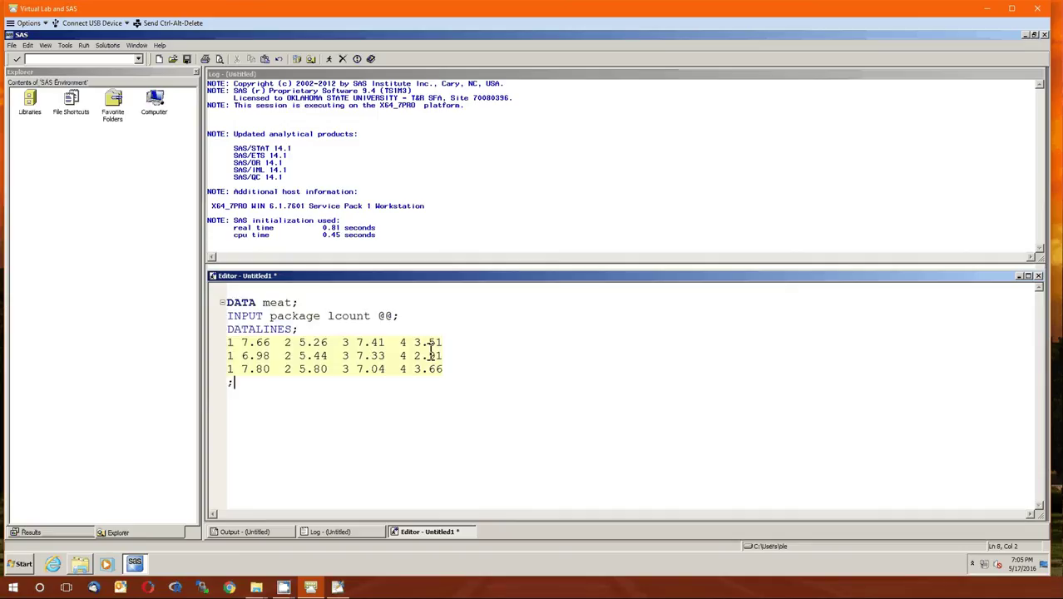
key(Return)
key(Return)
key(Return)
double_click(275, 303)
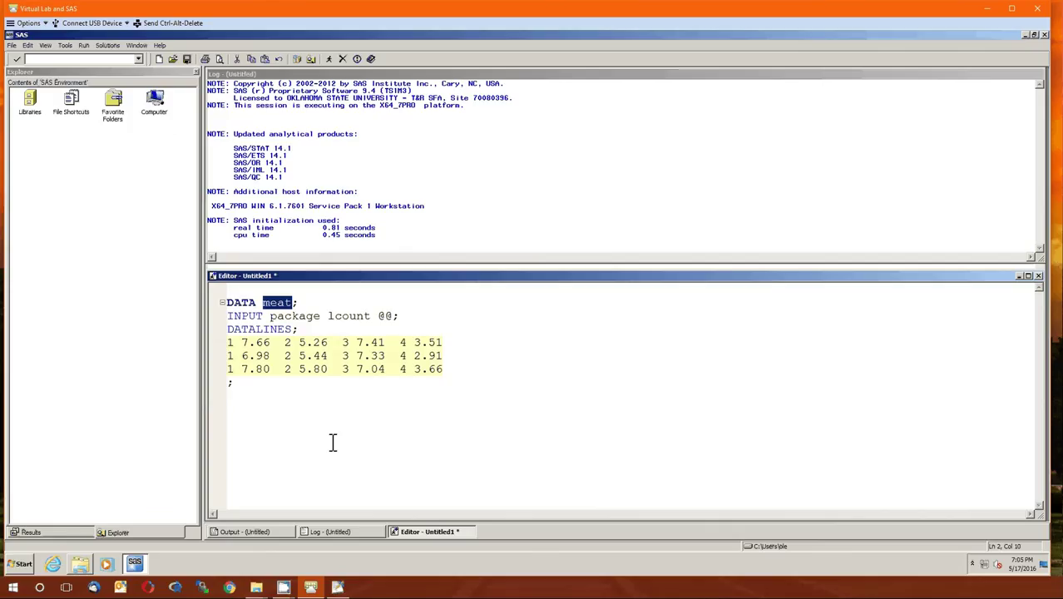
click(277, 316)
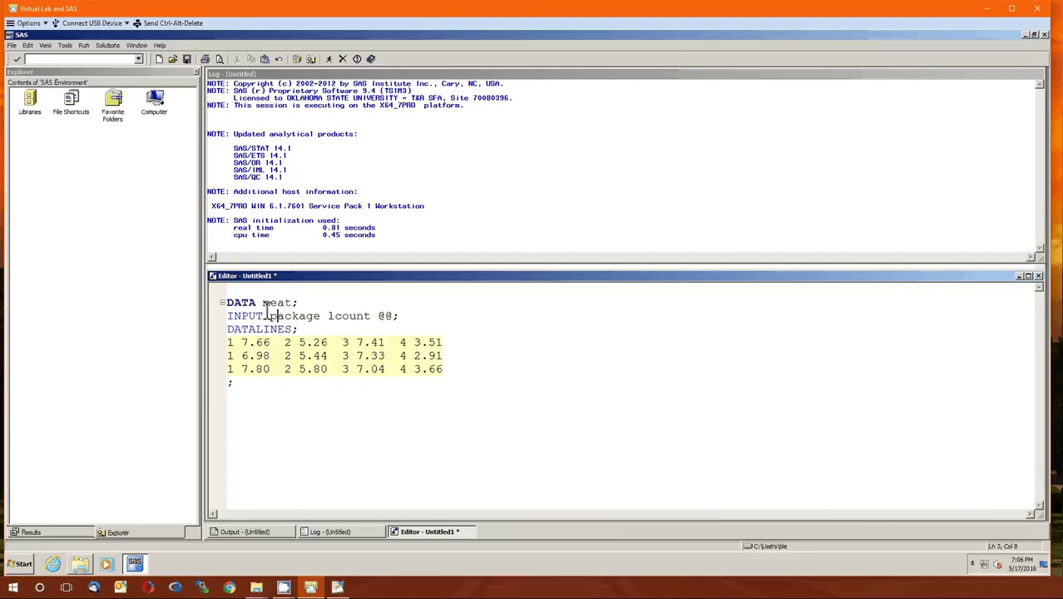
click(356, 387)
drag(328, 323, 334, 324)
drag(396, 318, 379, 318)
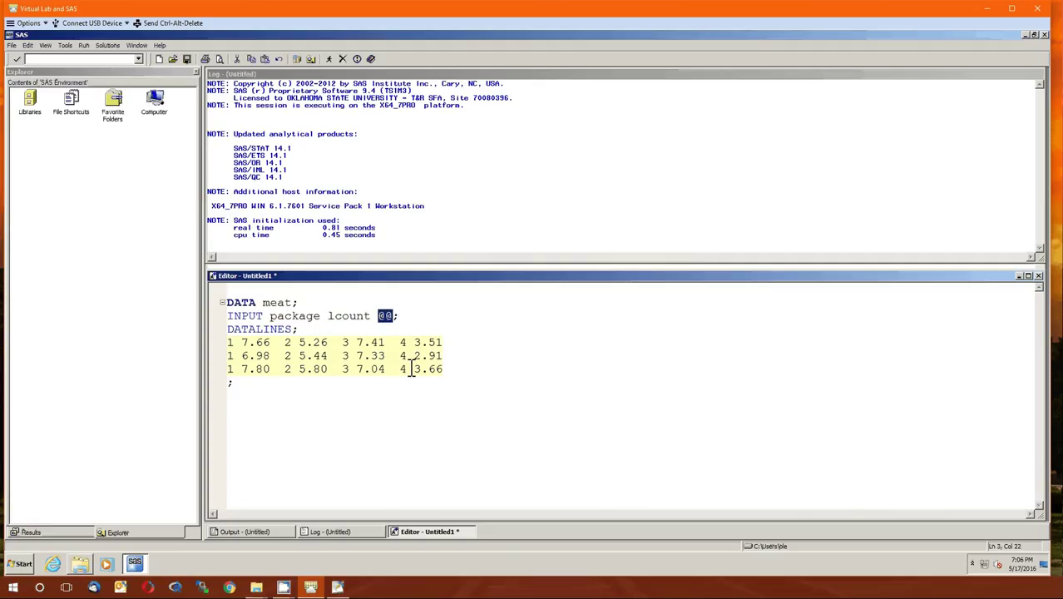
click(294, 349)
drag(300, 330, 293, 337)
drag(403, 317, 393, 318)
drag(301, 304, 292, 304)
click(313, 318)
Add blank lines and paste PROC UNIVARIATE DATA=meat NORMAL; RUN; below the data step.
click(240, 404)
key(Return)
key(Return)
key(Return)
key(Return)
key(Return)
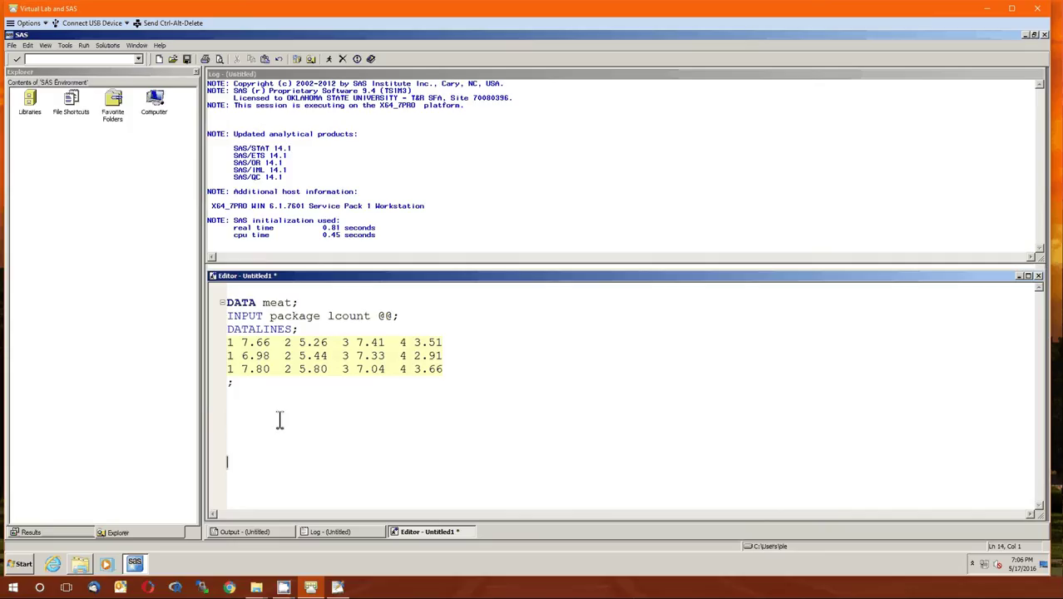
key(BackSpace)
key(BackSpace)
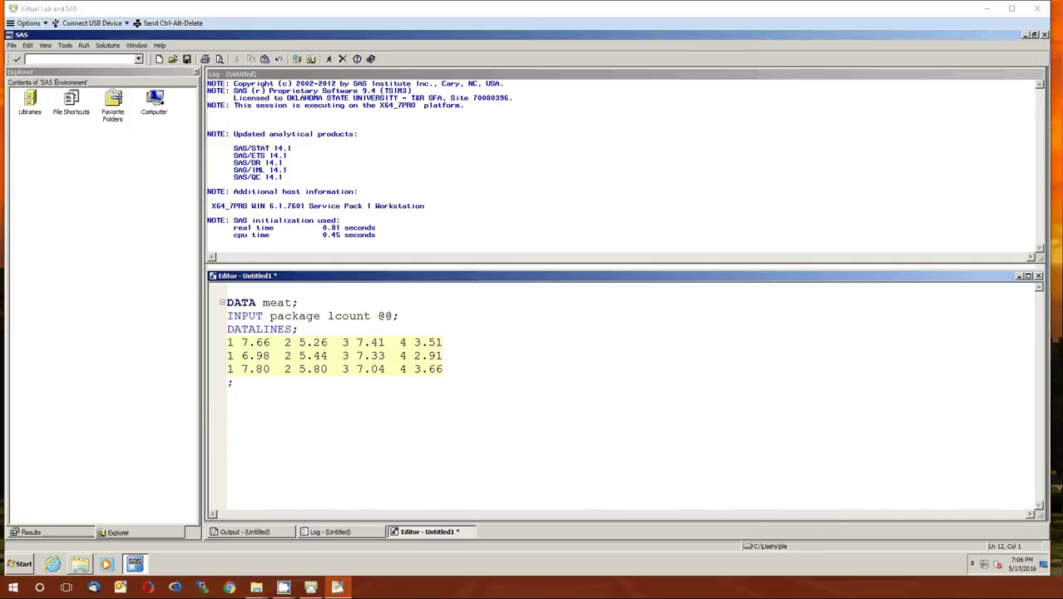
click(240, 430)
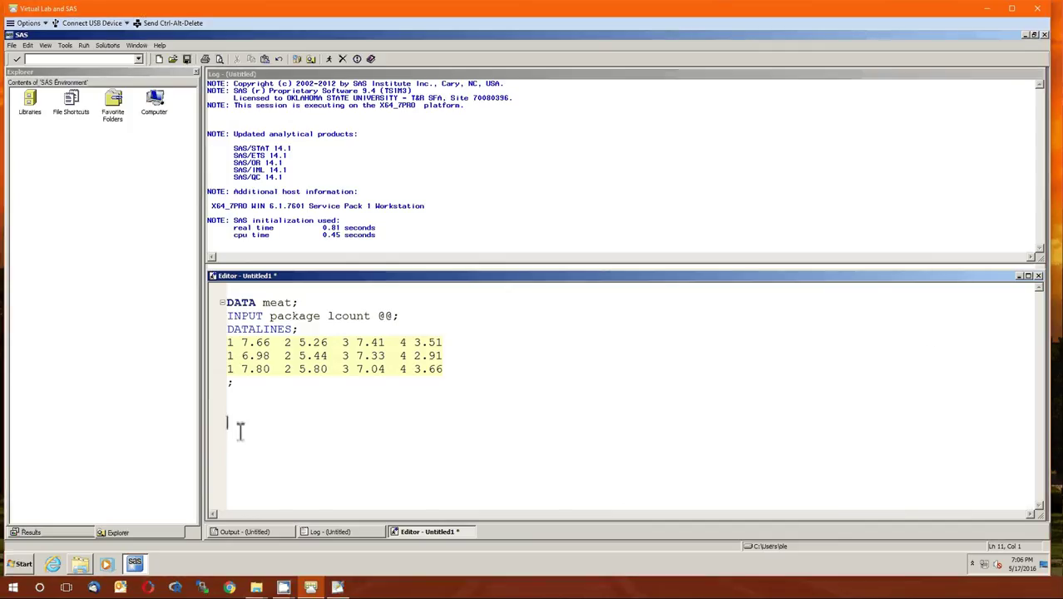
text(PROC UNIVARIATE DATA=meat NORMAL; RUN;)
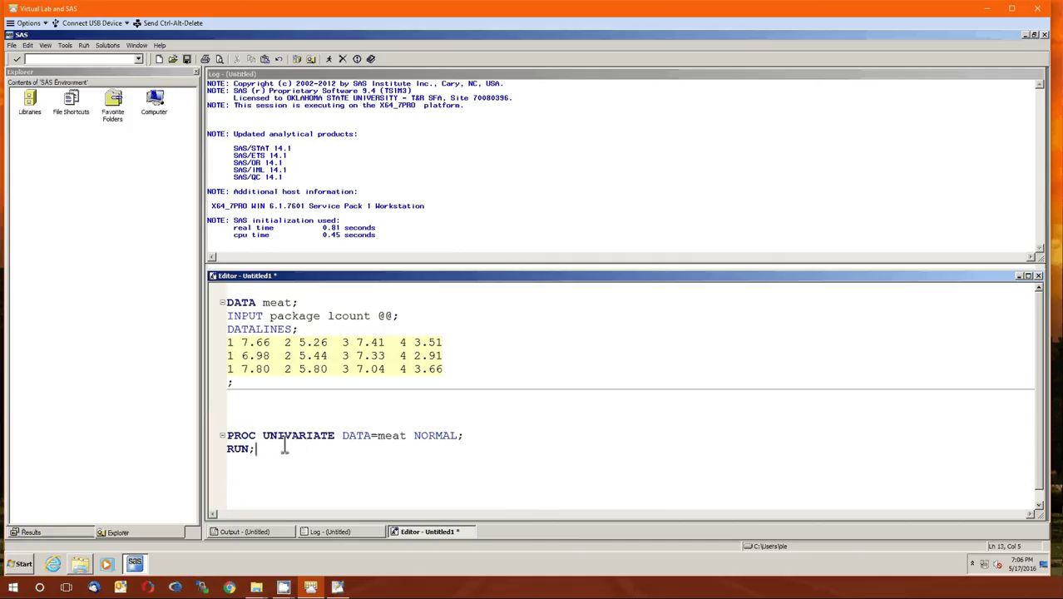
drag(284, 436, 337, 436)
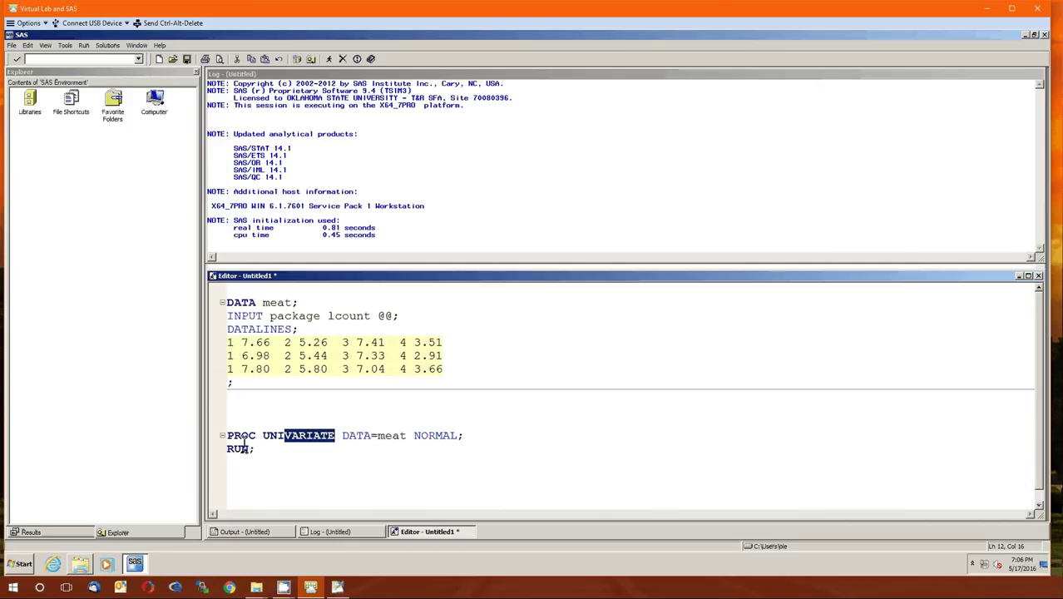
click(299, 439)
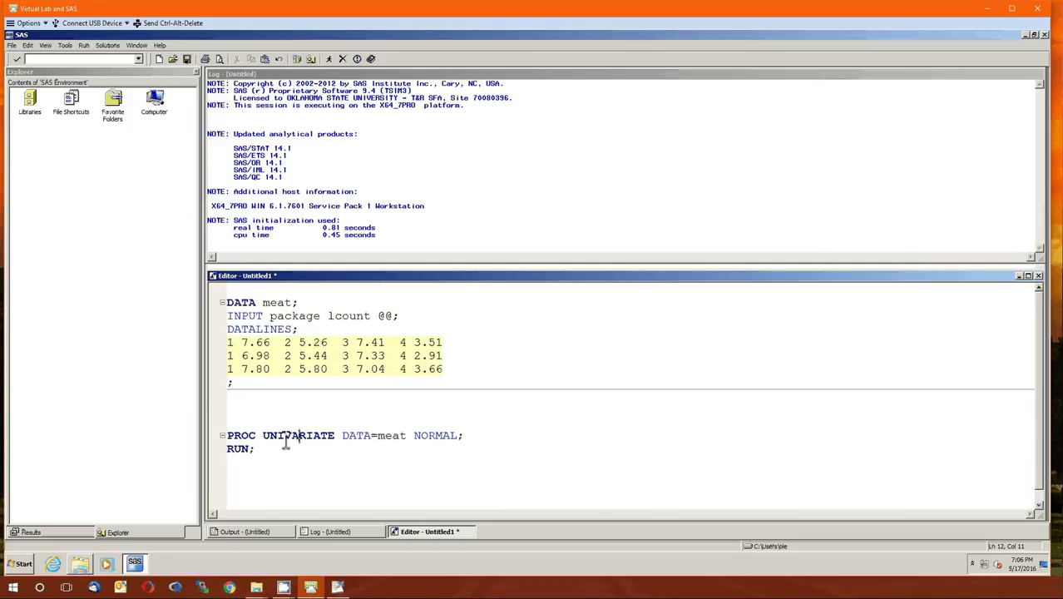
drag(287, 444, 327, 441)
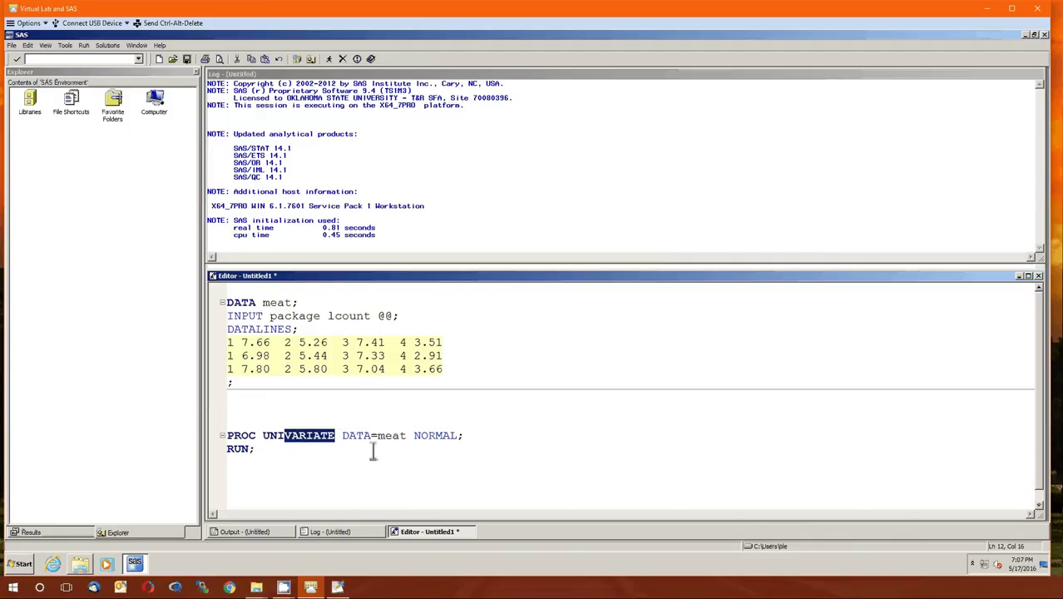
click(373, 449)
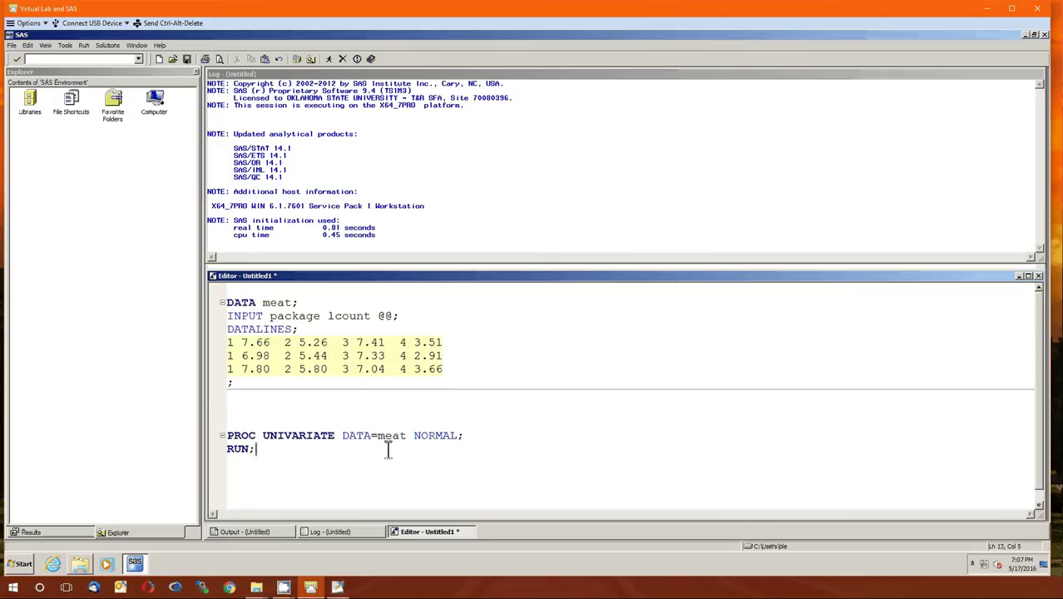
double_click(436, 437)
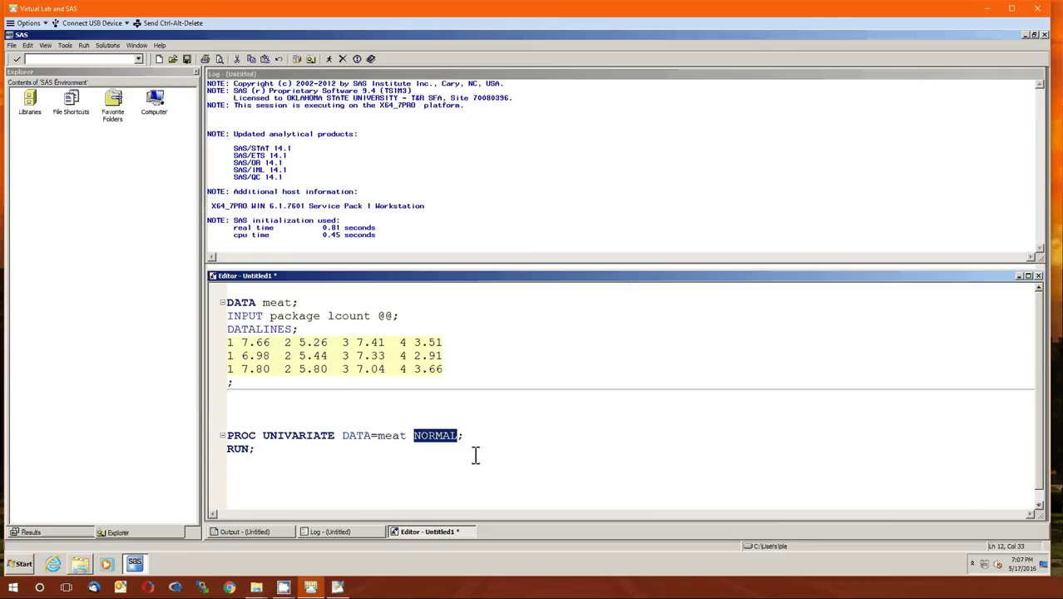
double_click(298, 316)
double_click(345, 317)
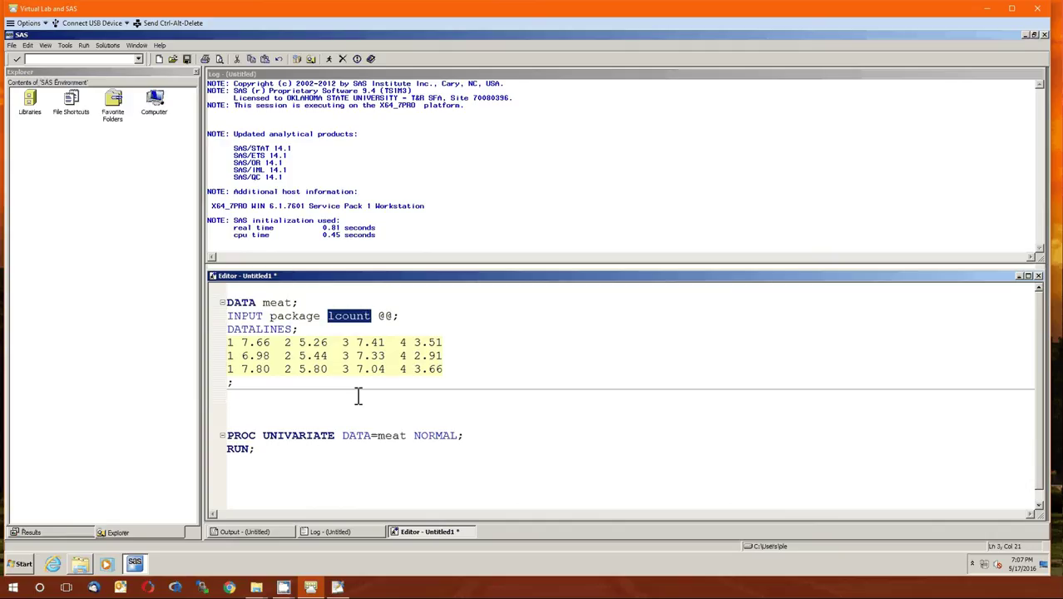
double_click(291, 318)
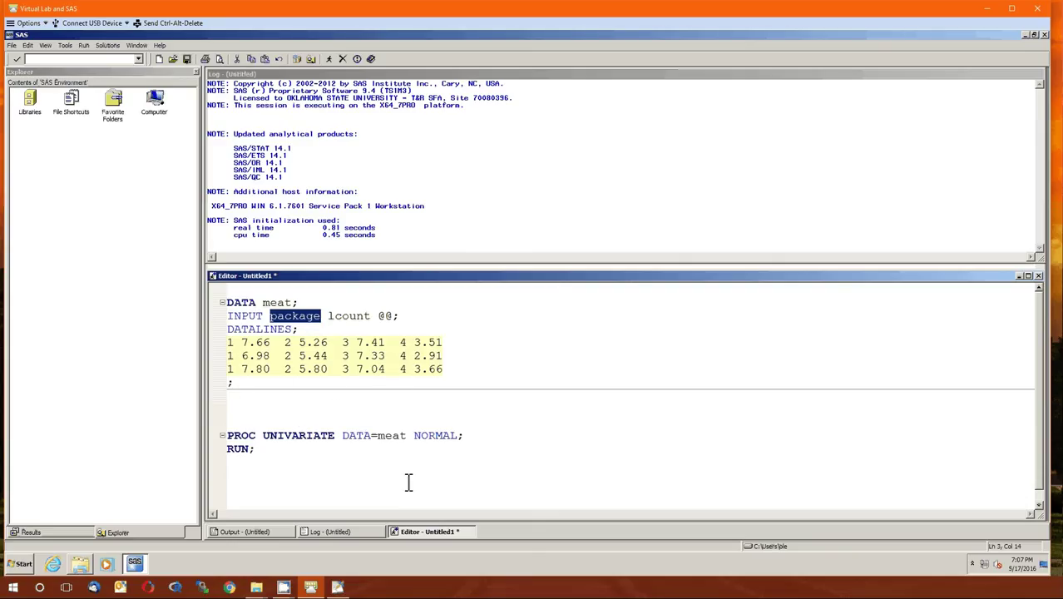
Add a QUIT; statement on a new line after RUN;.
click(339, 462)
scroll(338, 463, down, 1)
scroll(338, 463, down, 3)
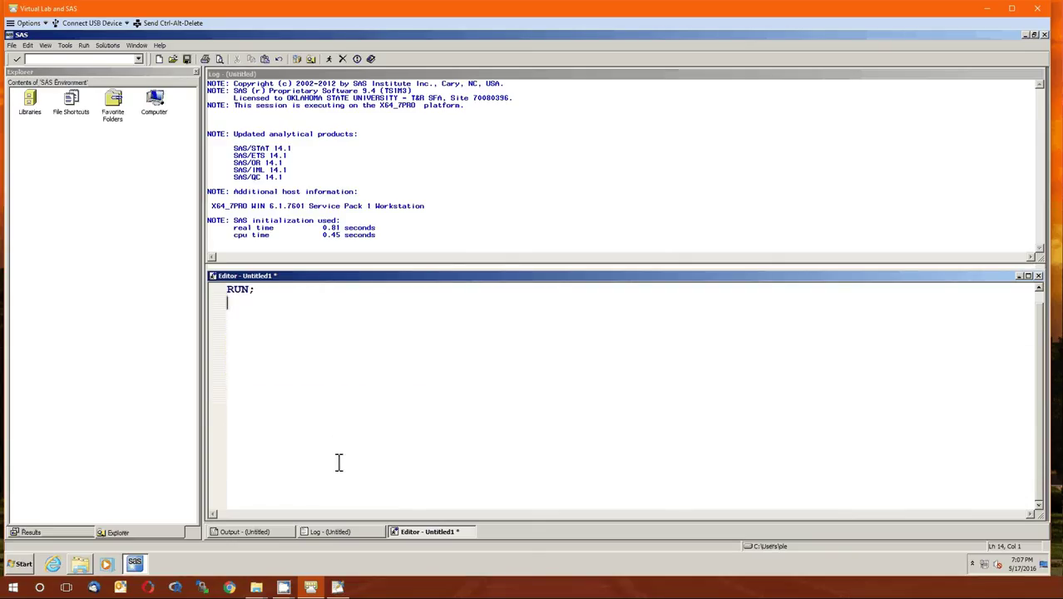
scroll(339, 463, up, 2)
key(Return)
key(Return)
text(QUIT1;)
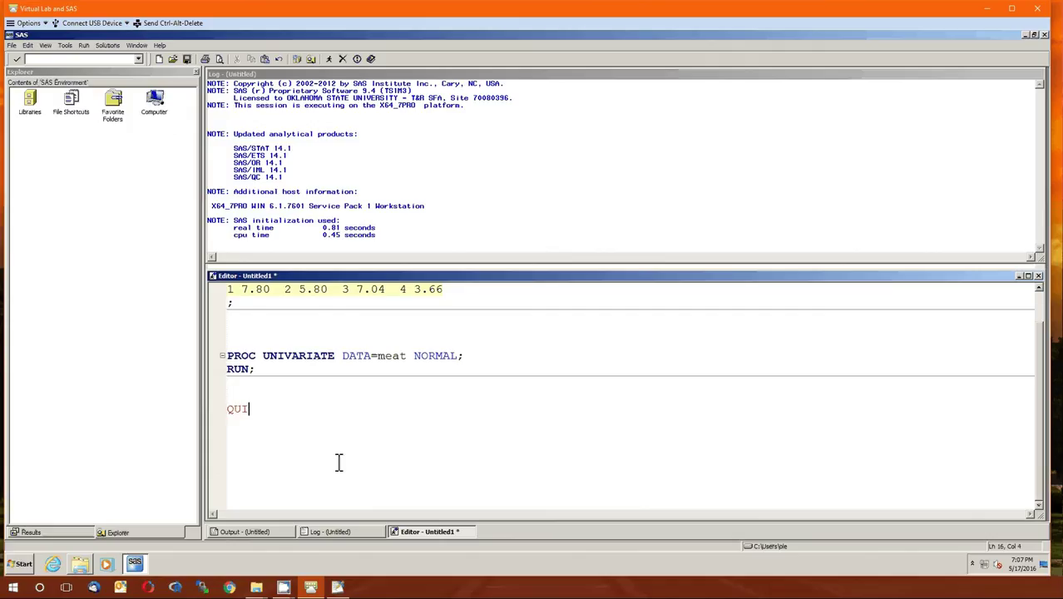
key(BackSpace)
key(BackSpace)
text(;)
Run the program and scroll the UNIVARIATE results to the lcount section (Shapiro-Wilk W=0.878529, p=0.0839).
key(F3)
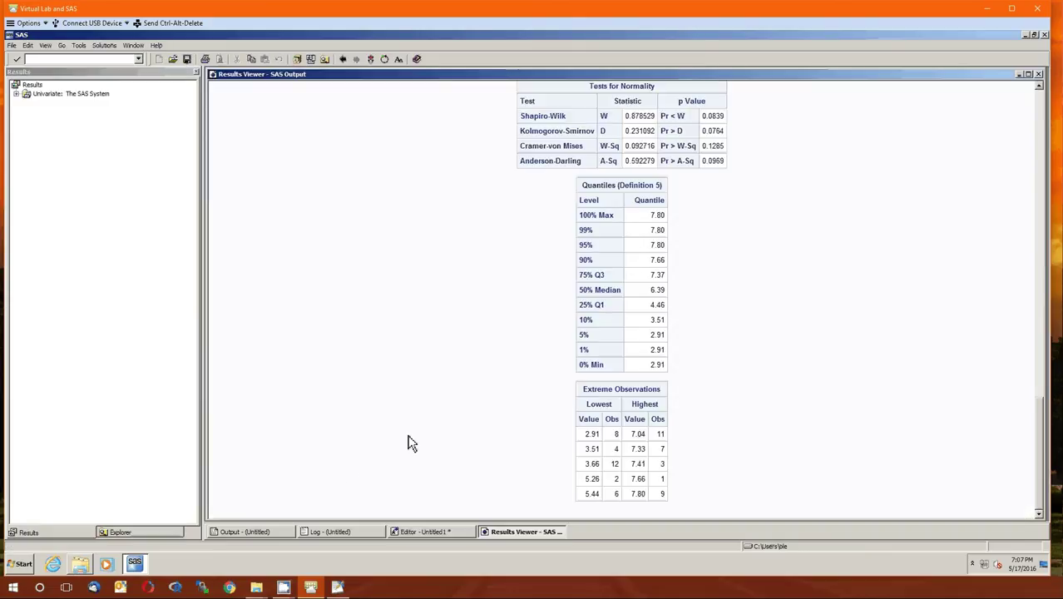
scroll(404, 316, up, 10)
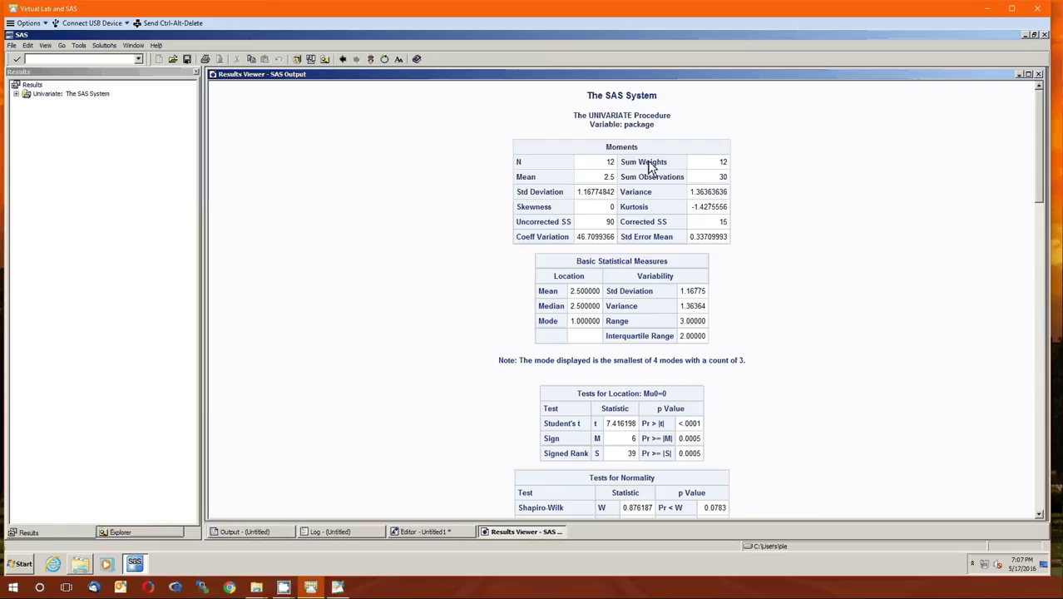
scroll(654, 189, down, 8)
scroll(657, 191, down, 8)
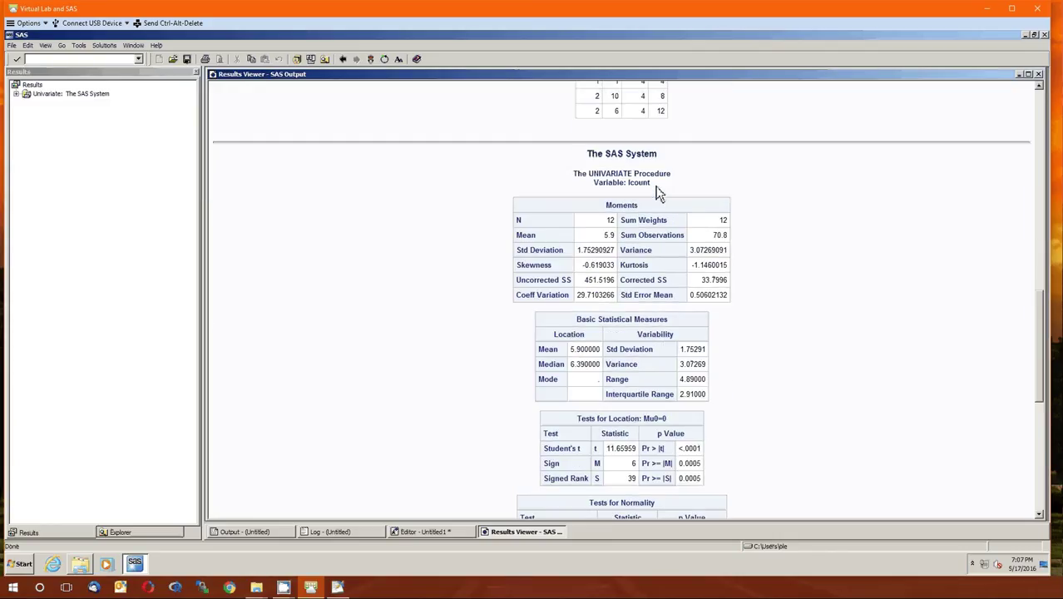
scroll(658, 191, down, 3)
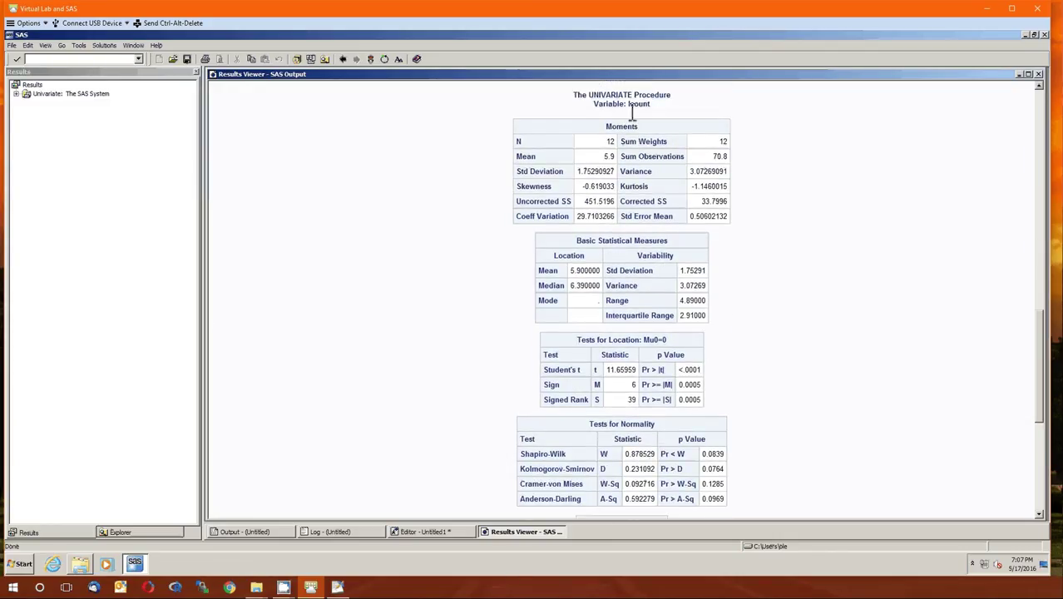
click(1039, 86)
click(1039, 86)
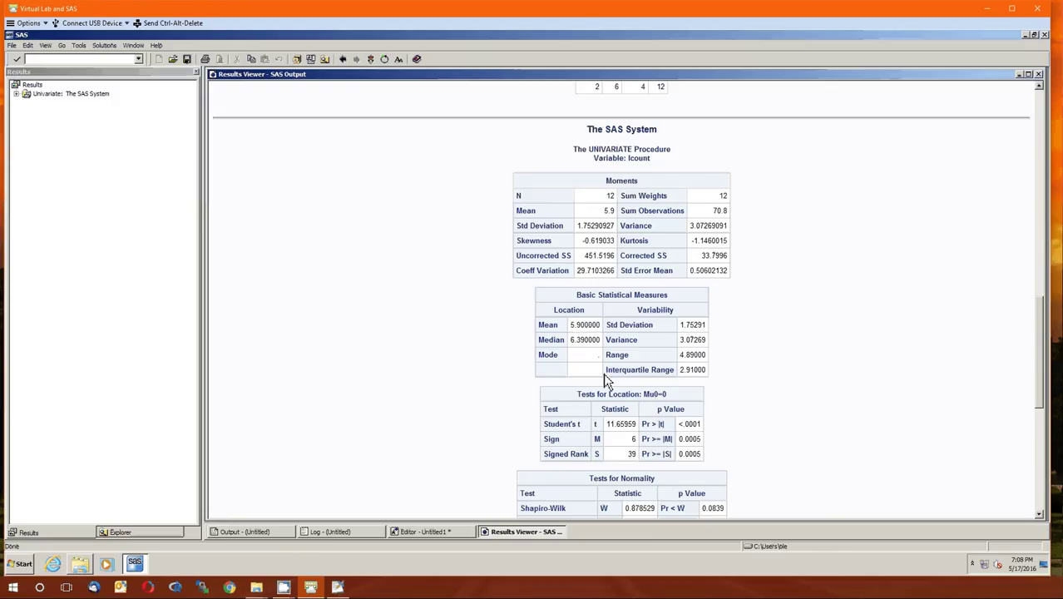
scroll(790, 358, down, 2)
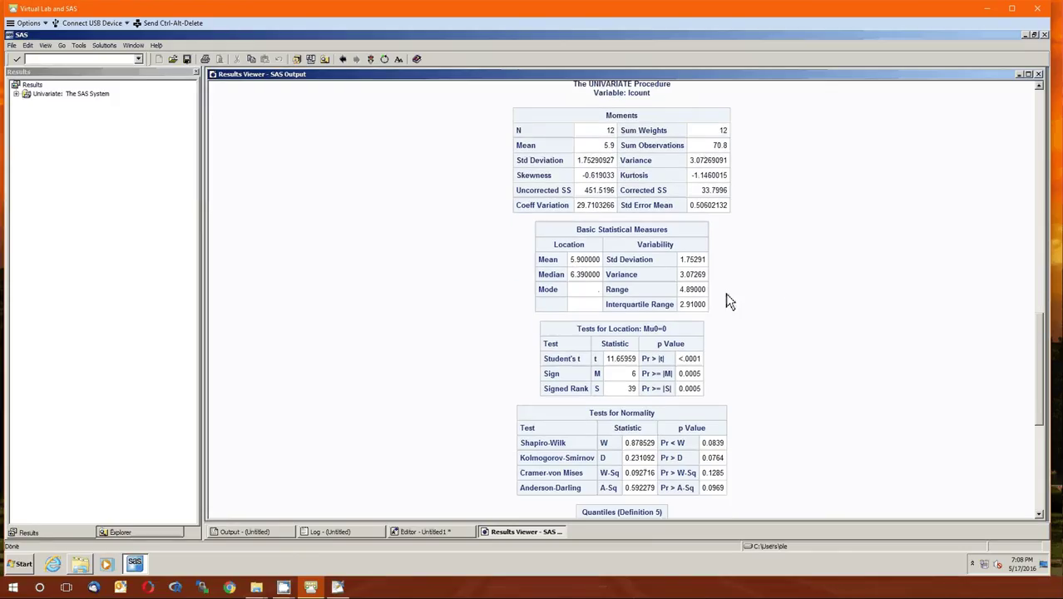
scroll(749, 320, down, 2)
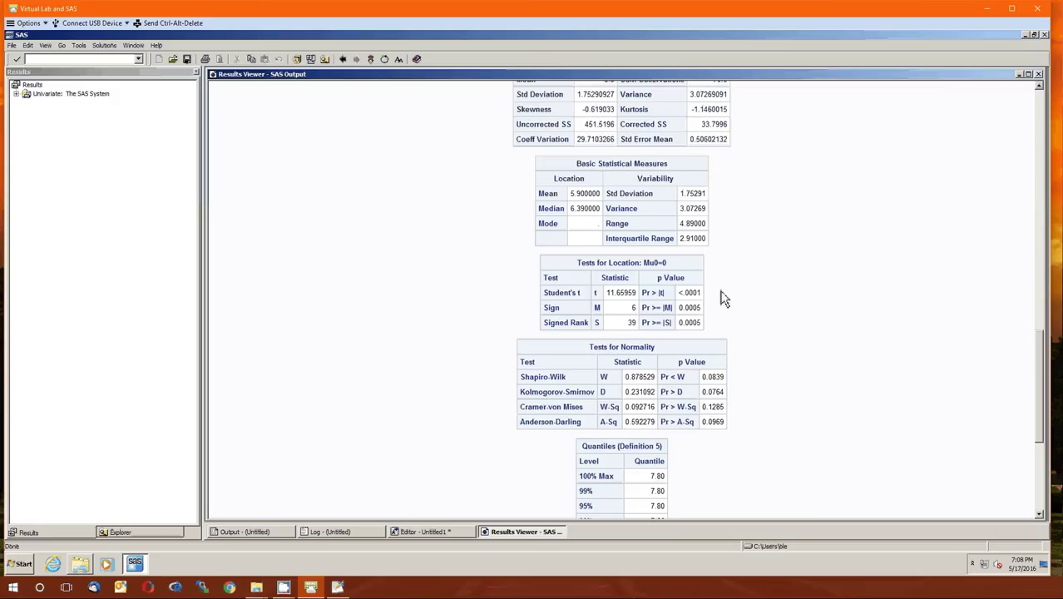
scroll(724, 299, down, 1)
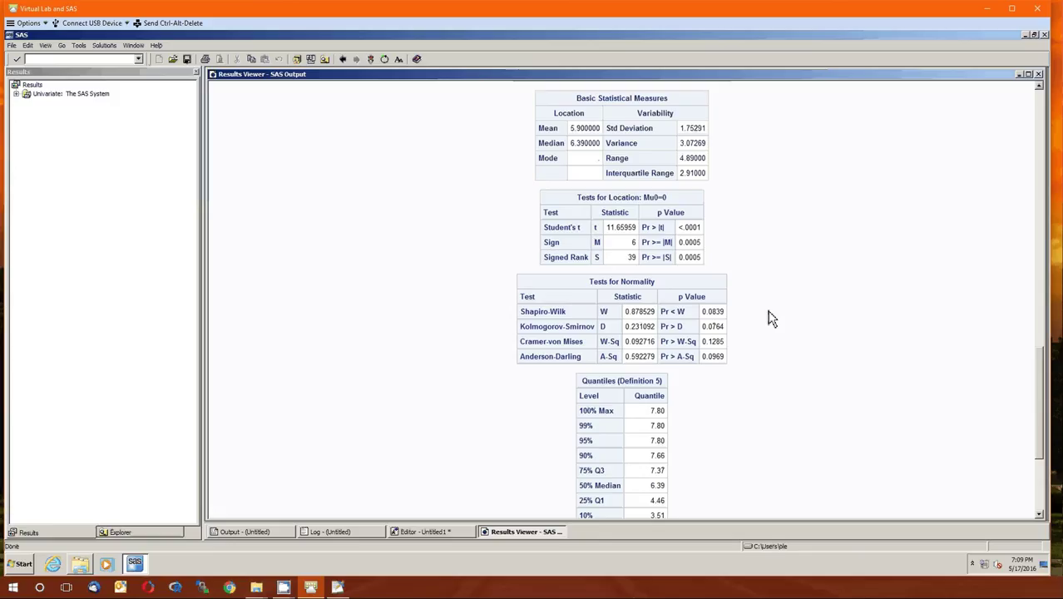
scroll(771, 319, up, 8)
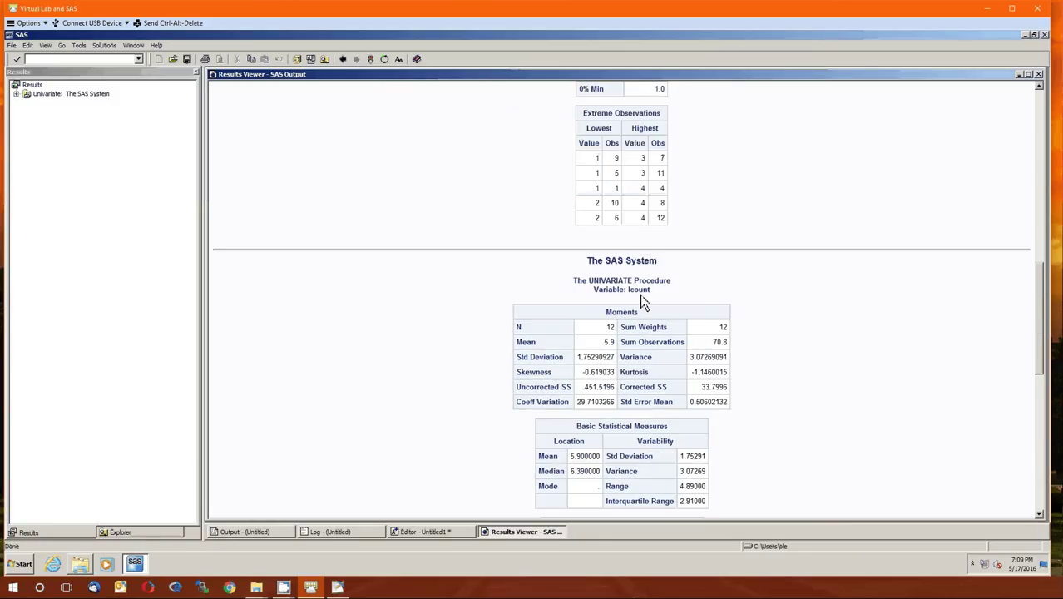
scroll(783, 343, down, 3)
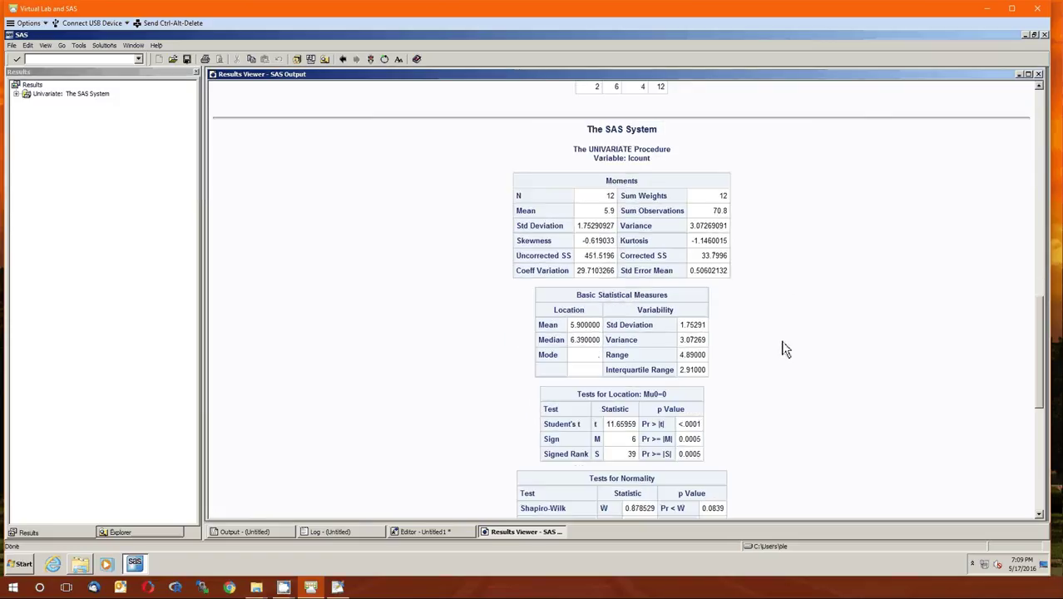
scroll(786, 350, down, 2)
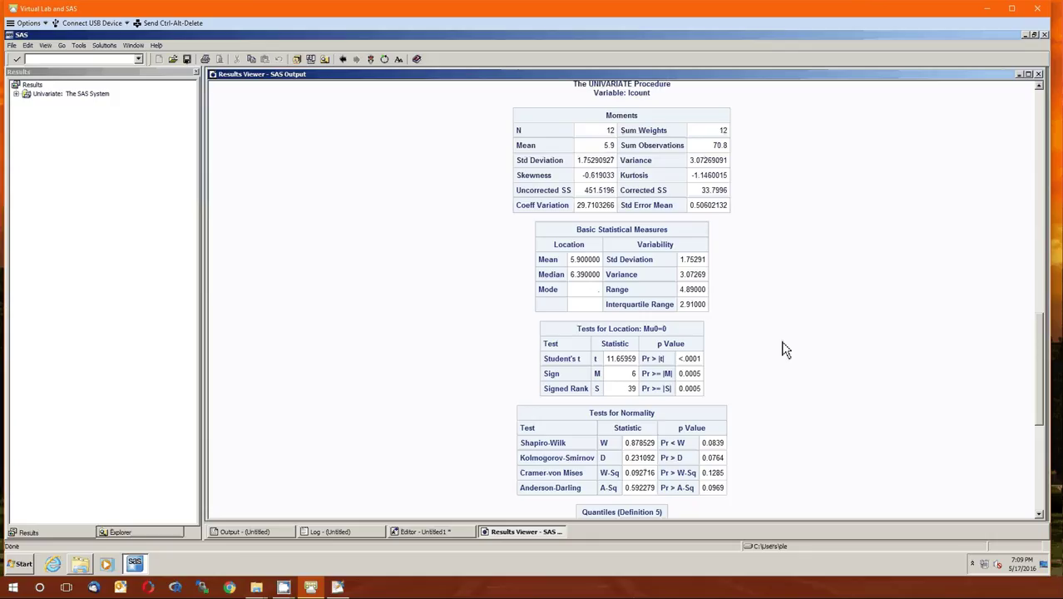
scroll(786, 350, down, 2)
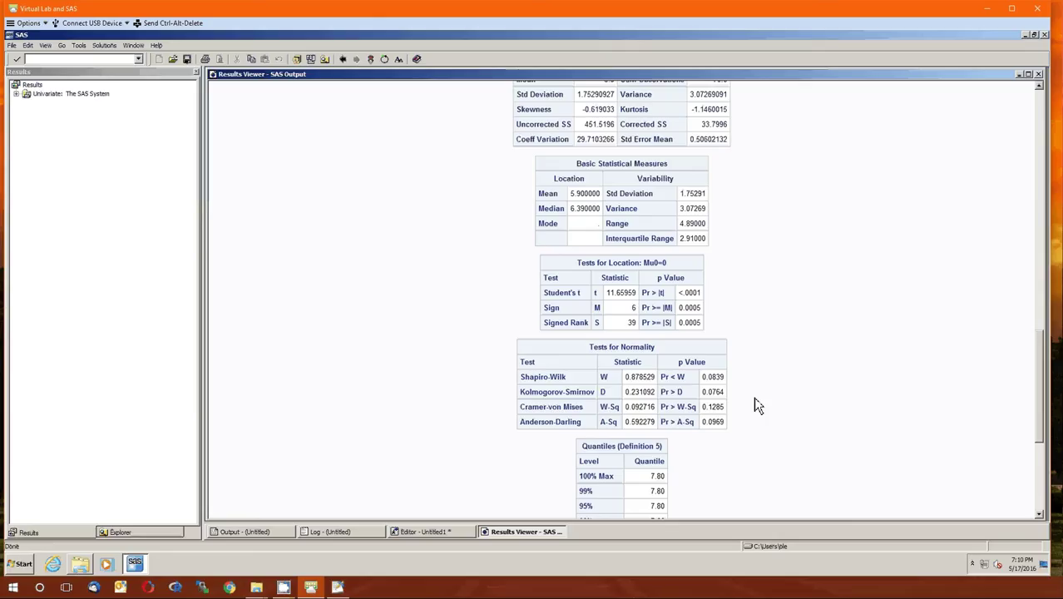
scroll(756, 401, down, 5)
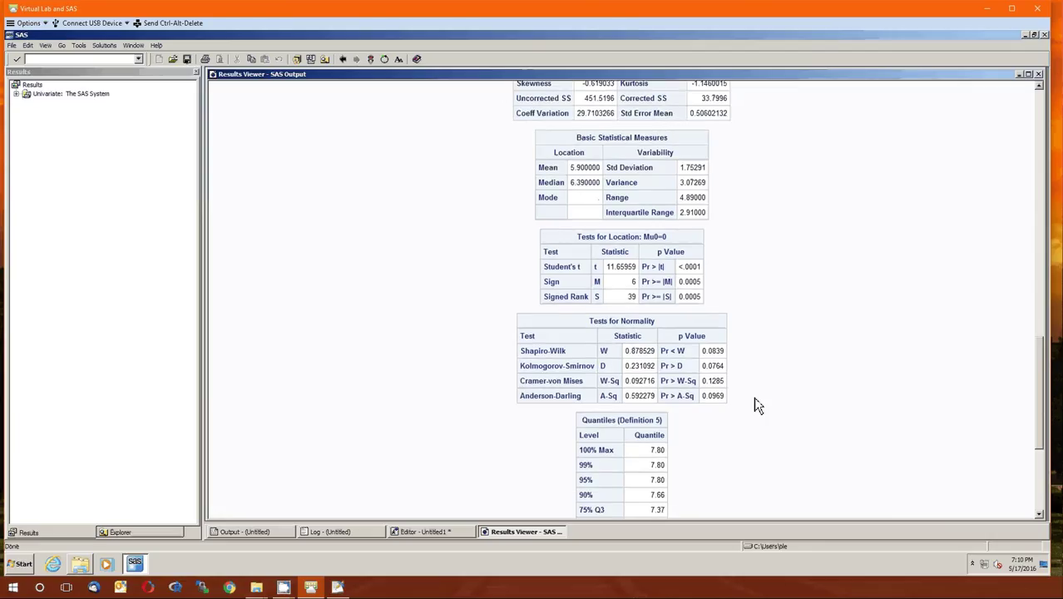
scroll(746, 424, down, 2)
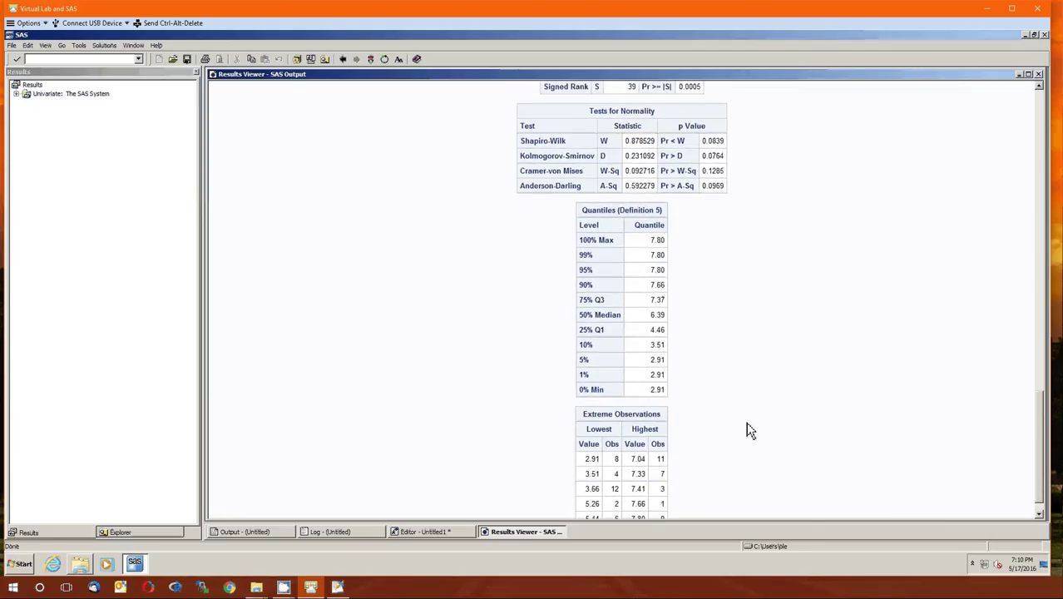
Close the results and paste PROC GLM data=meat; CLASS package; MODEL lcount=package; above QUIT;.
click(1039, 75)
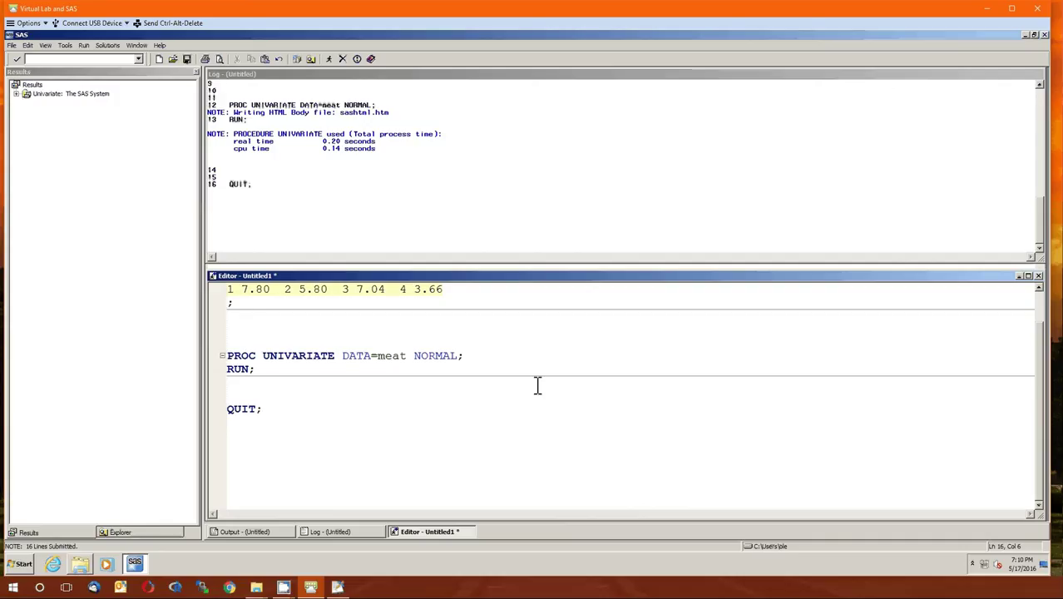
click(297, 396)
key(Return)
key(Return)
text(PROC GLM data=meat; CLASS package; MODEL lcount=package;)
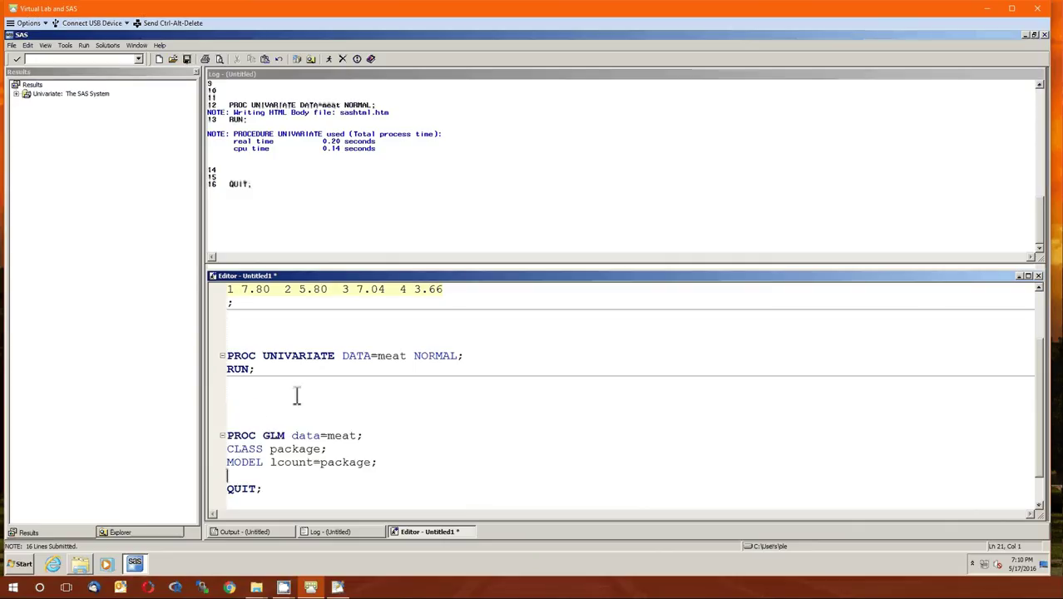
key(Return)
key(Return)
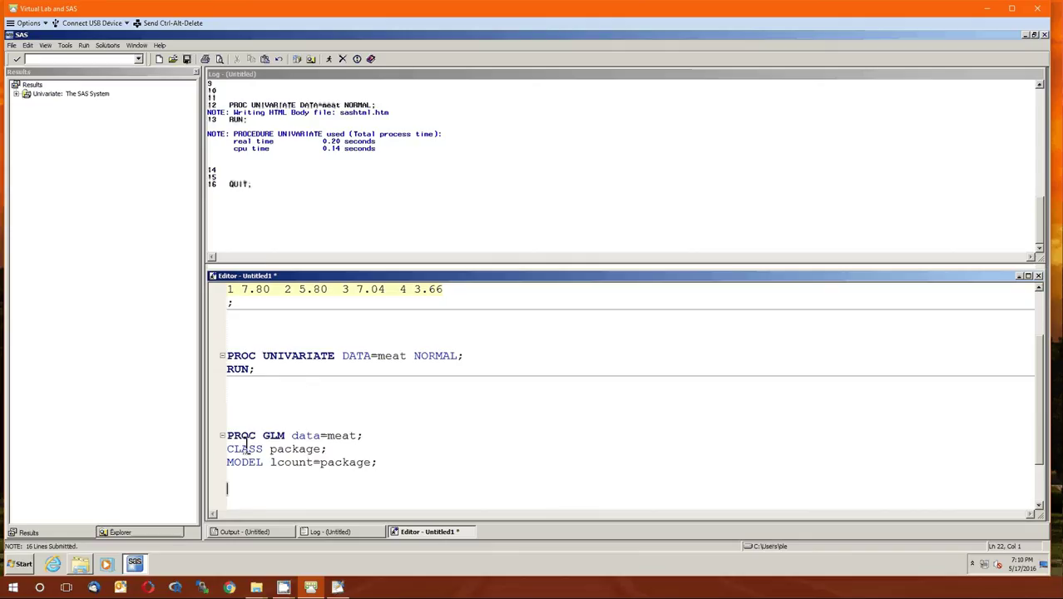
scroll(247, 442, down, 2)
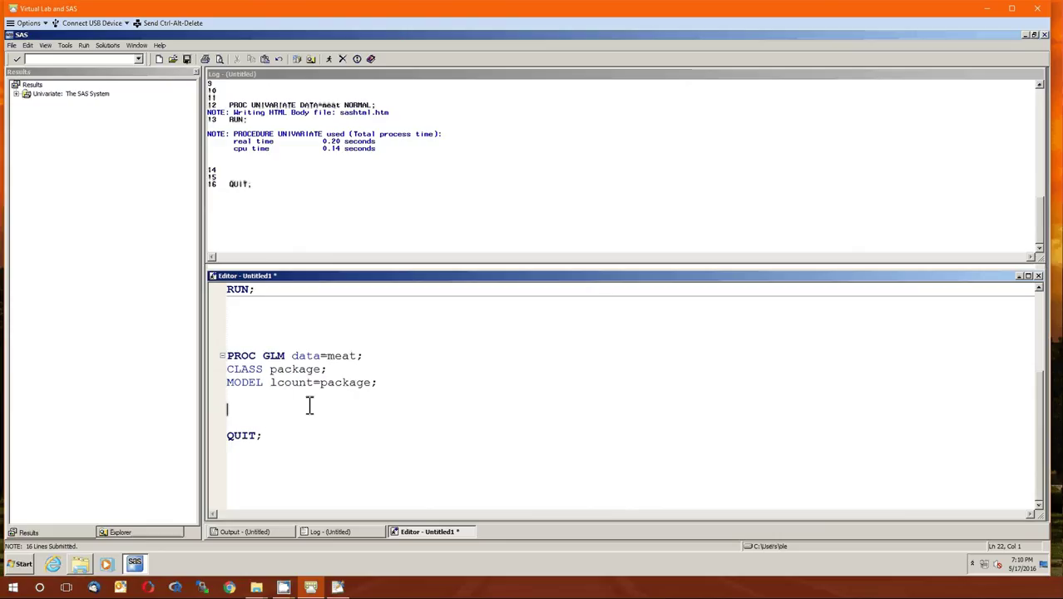
Add RUN; after the MODEL line and run the ANOVA, reviewing F=94.58 and R-Square 0.972580.
text(RUN;)
key(F3)
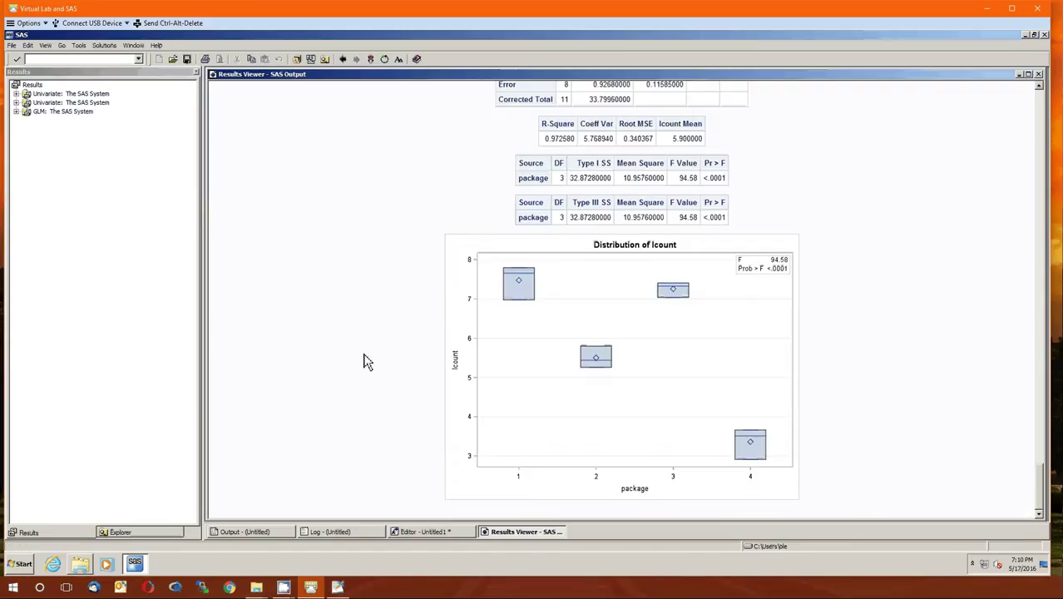
scroll(364, 361, up, 10)
scroll(364, 362, up, 4)
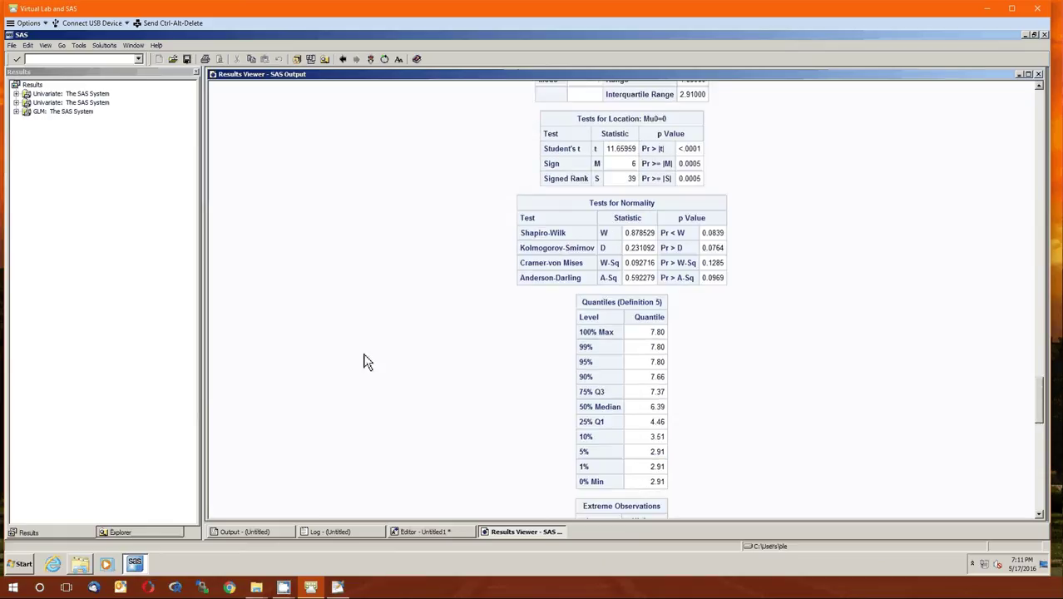
scroll(364, 361, down, 8)
scroll(366, 361, down, 3)
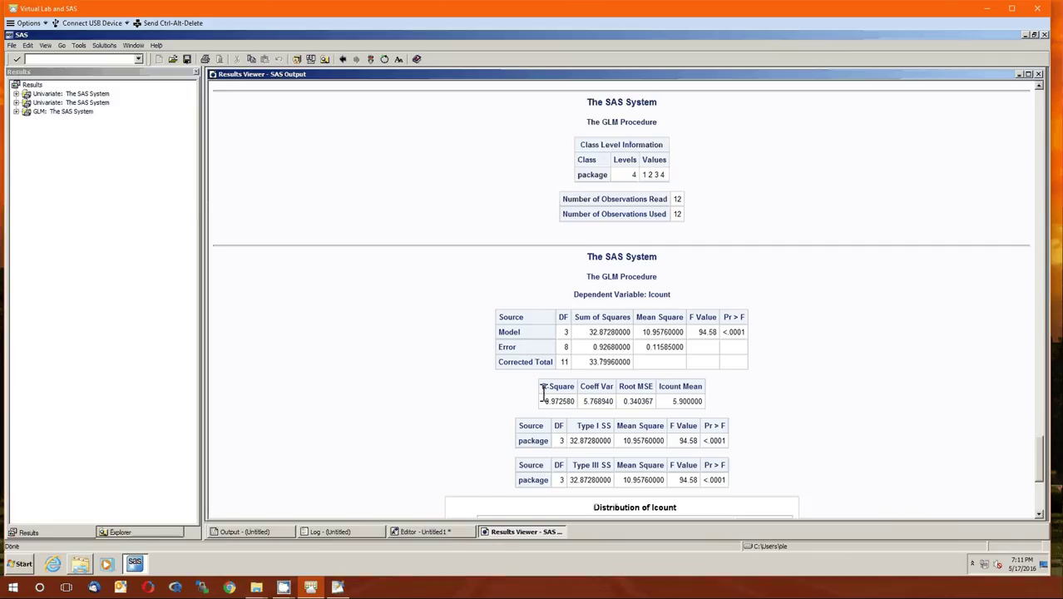
click(446, 535)
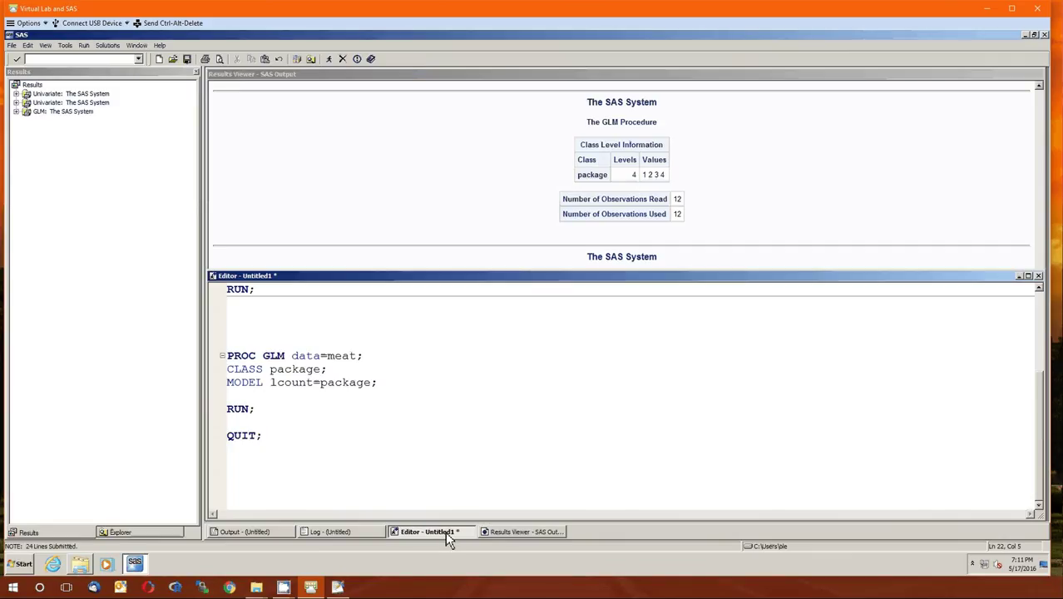
double_click(248, 370)
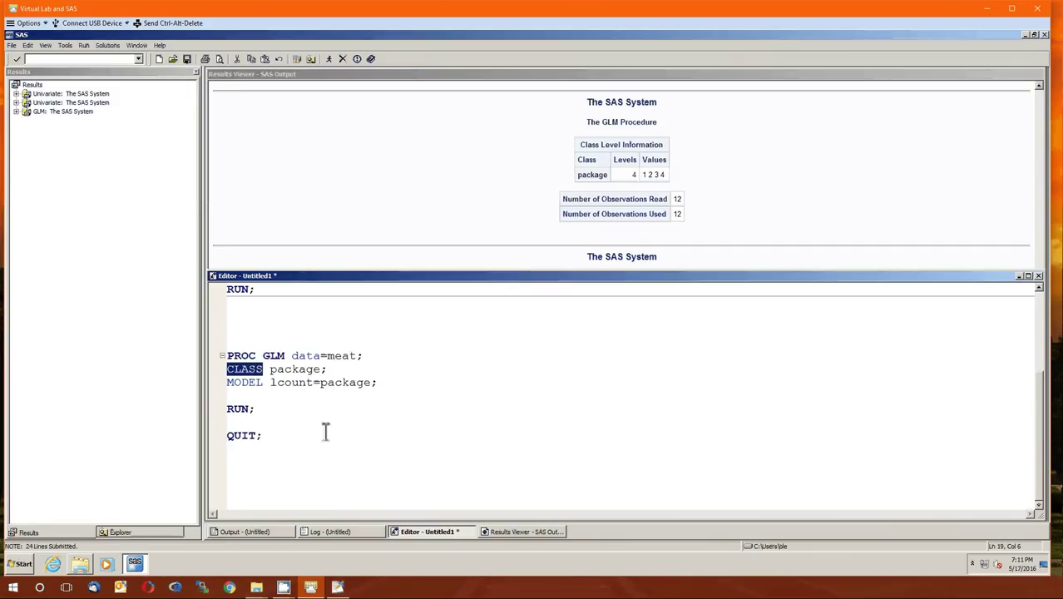
double_click(299, 371)
click(380, 268)
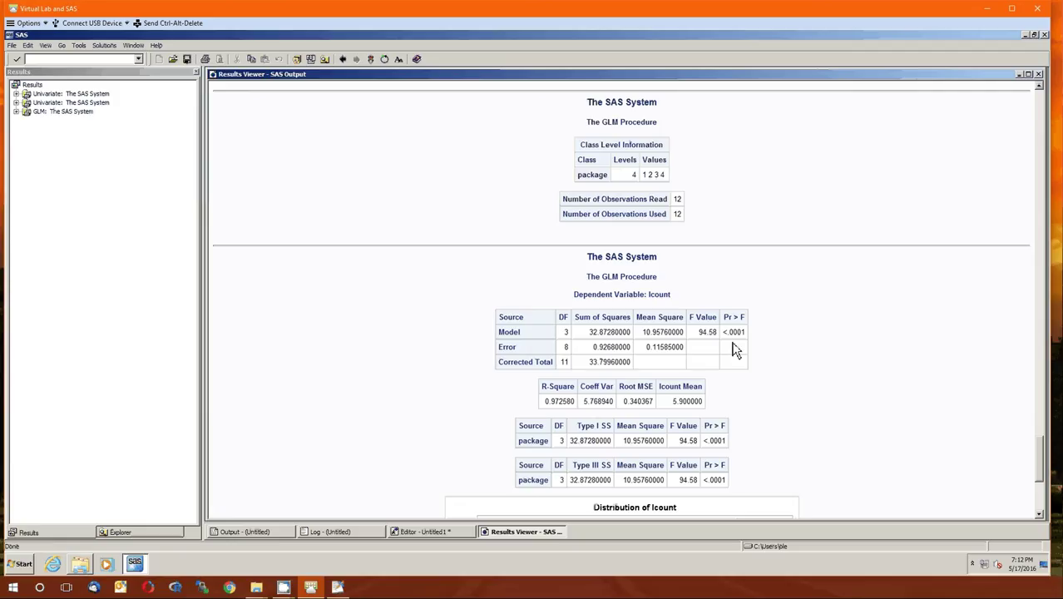
Scroll down to the GLM box plot, then return to the Editor at the end of QUIT;.
scroll(830, 355, down, 3)
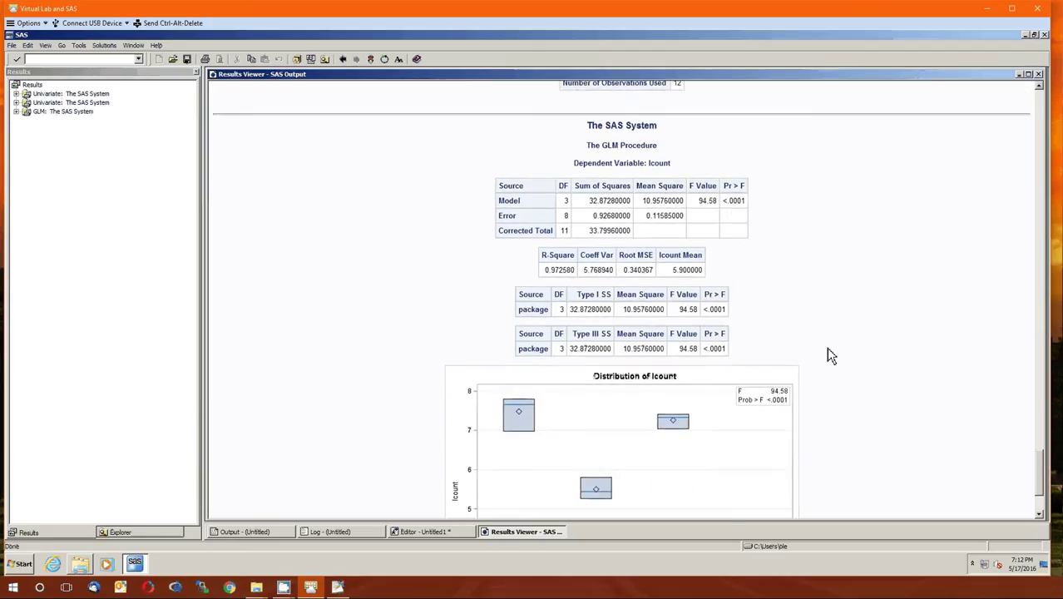
scroll(829, 355, down, 3)
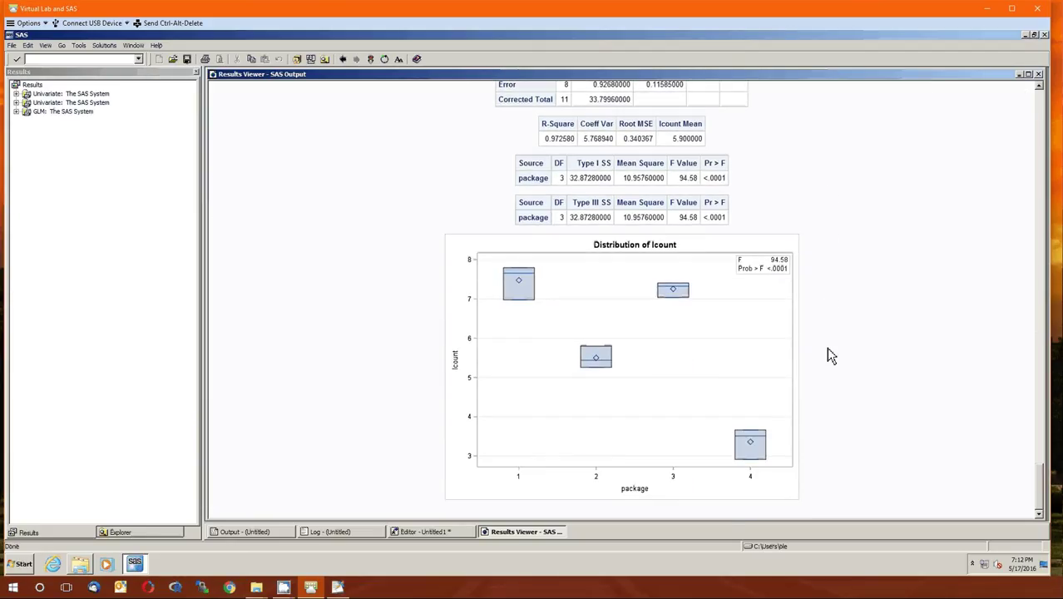
click(441, 535)
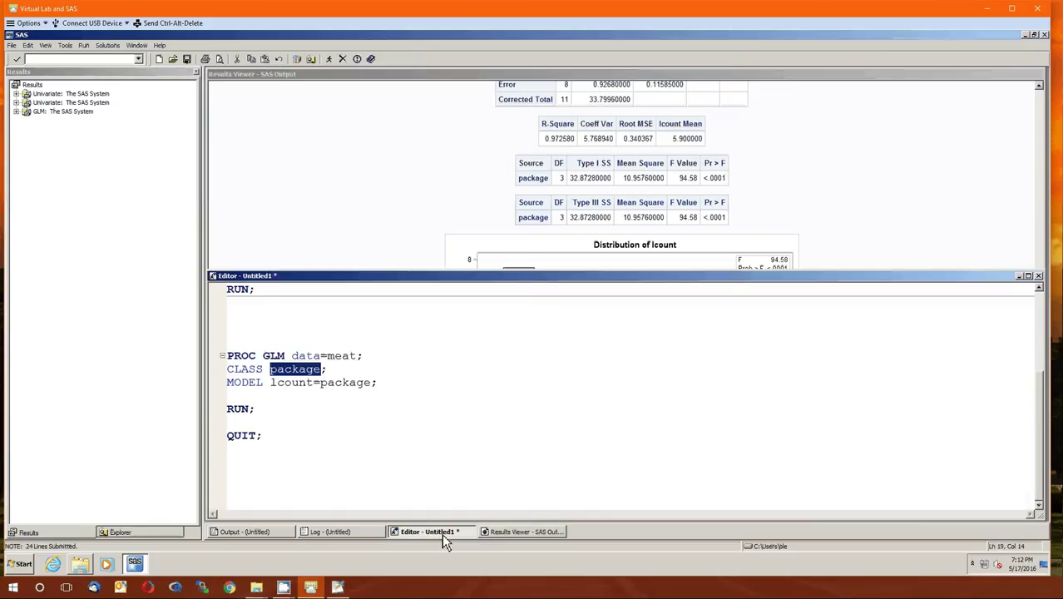
click(425, 439)
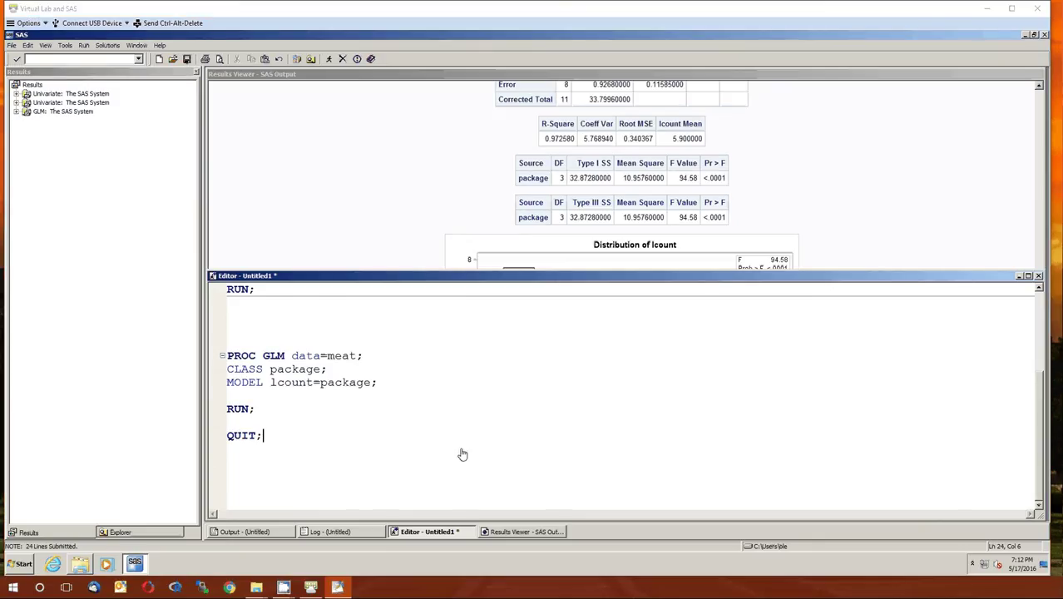
Insert OUTPUT out=meatout r=RESIDUAL; on a new line between the MODEL statement and RUN;.
click(347, 396)
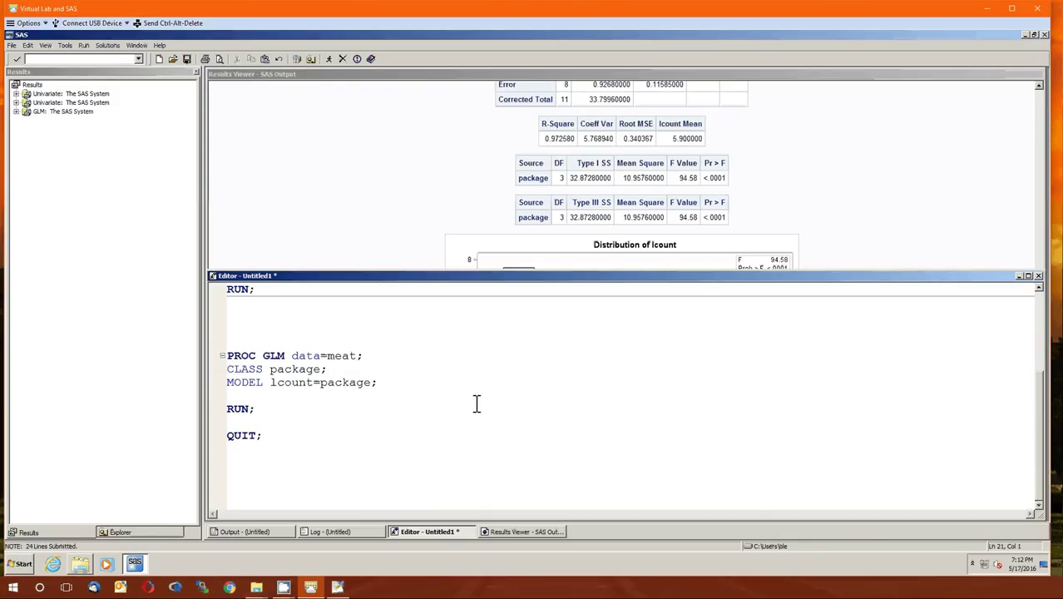
key(Return)
key(Return)
key(Return)
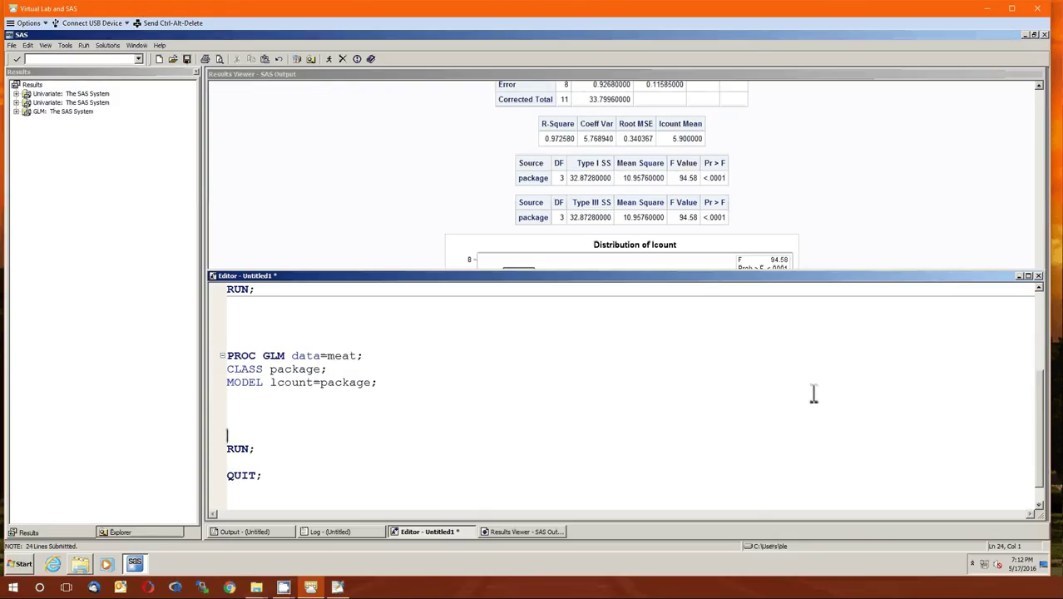
key(Up)
key(Up)
key(Return)
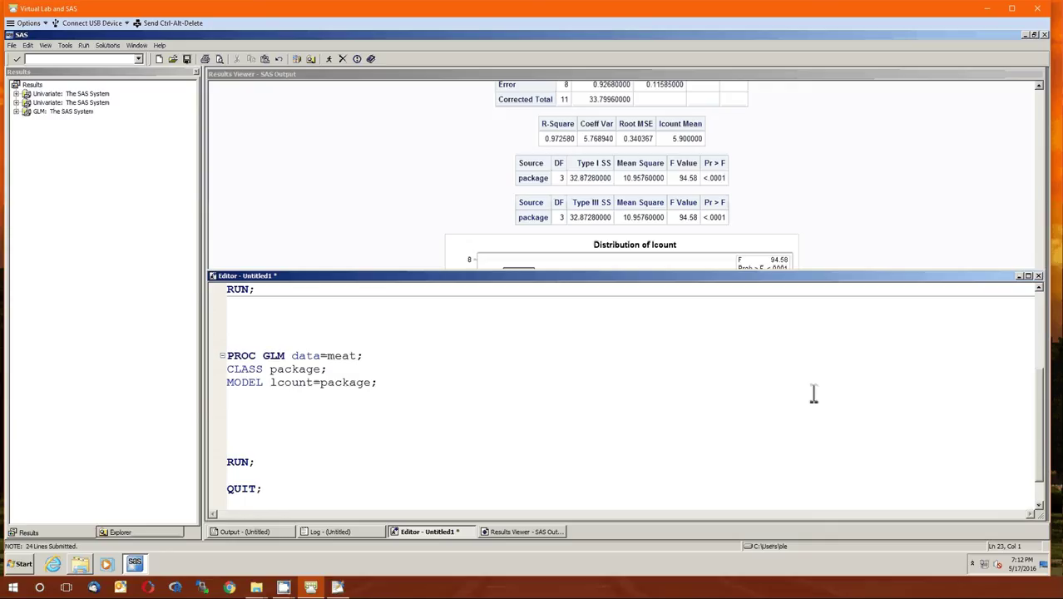
text(OUTPUT out=)
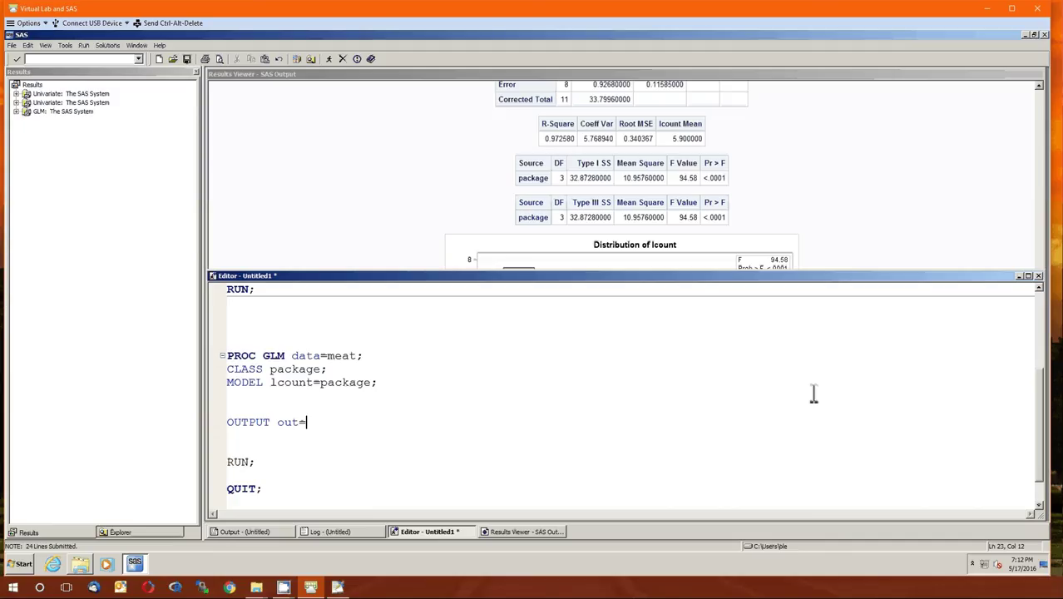
text(meatout)
text(r=RES)
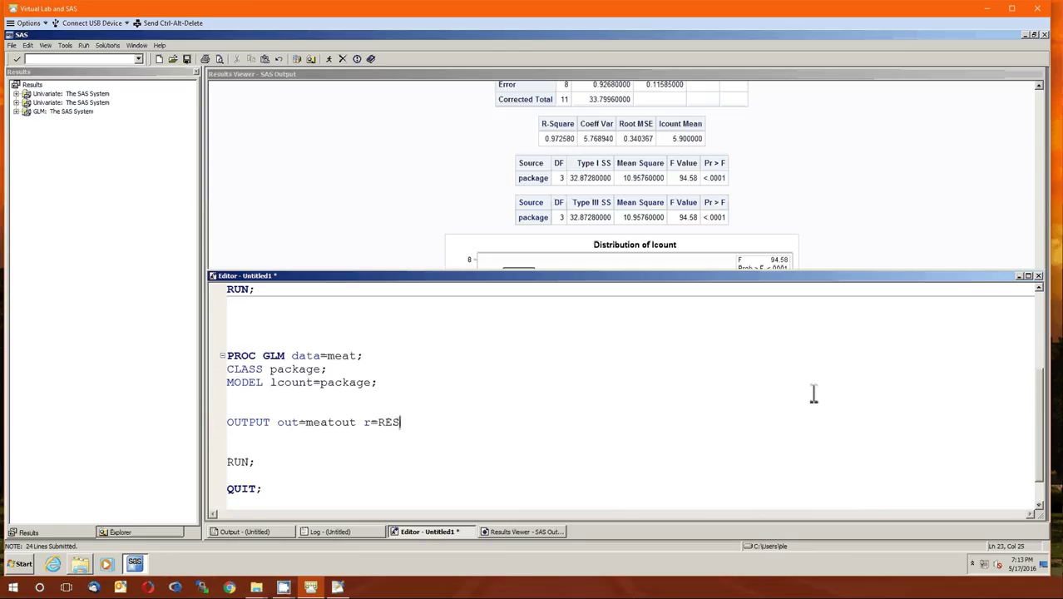
text(IDUAL;)
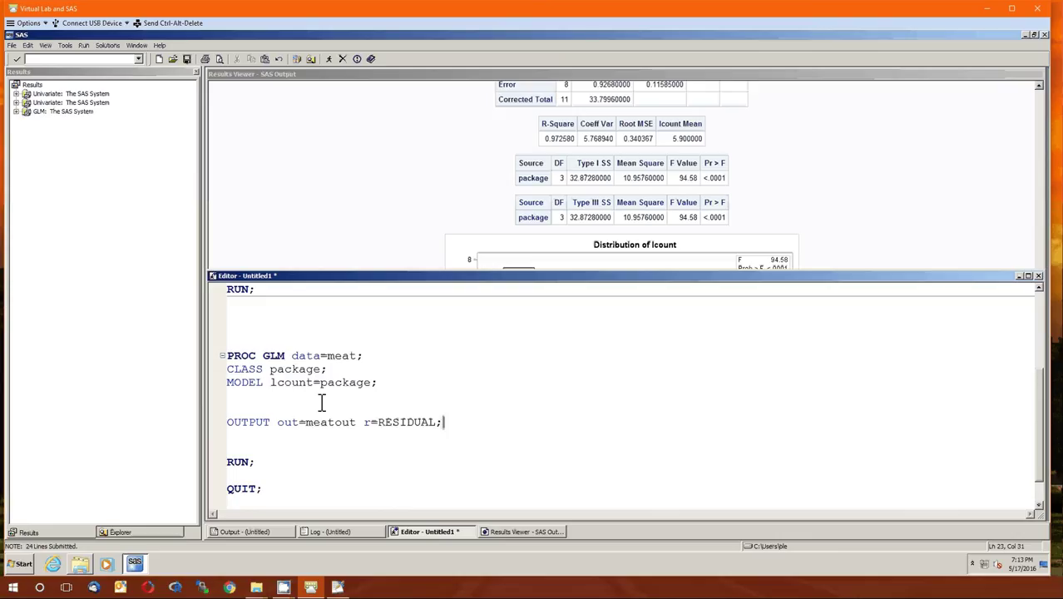
drag(385, 384, 388, 372)
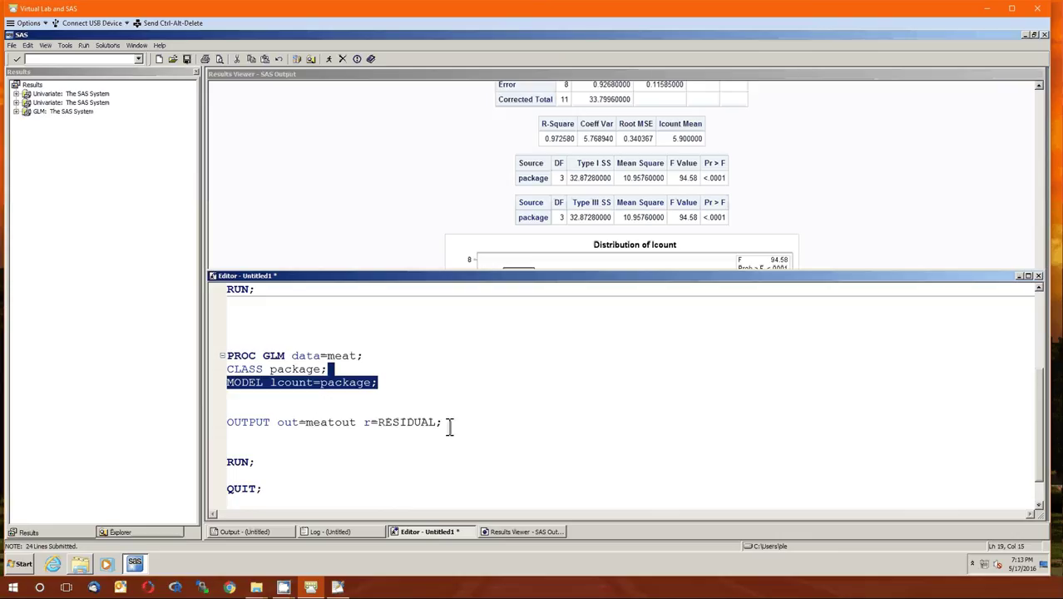
click(482, 458)
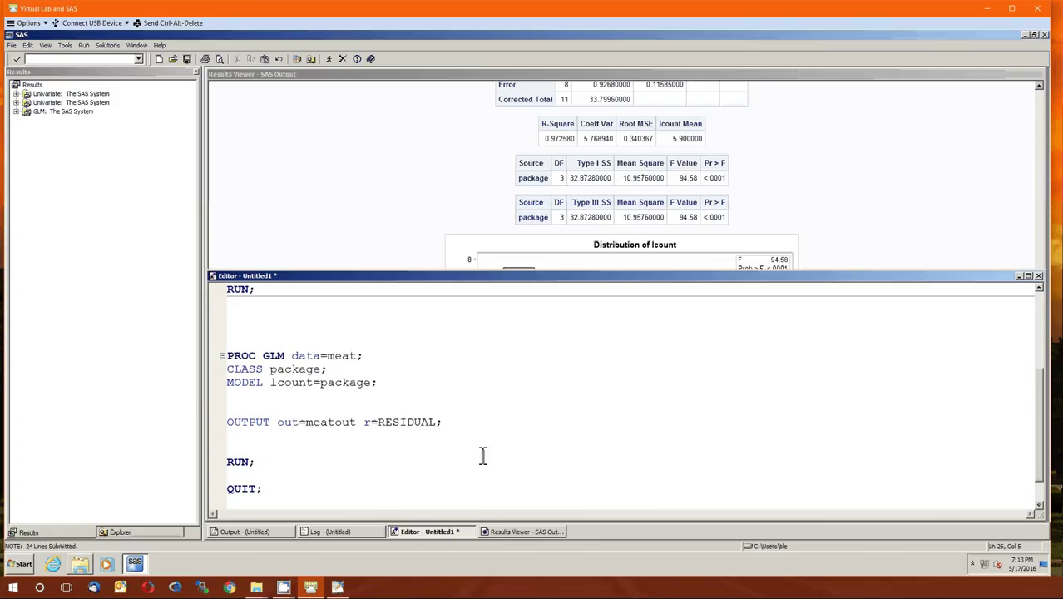
Resubmit the program and check the log showing WORK.MEATOUT with 12 observations and 3 variables.
key(F8)
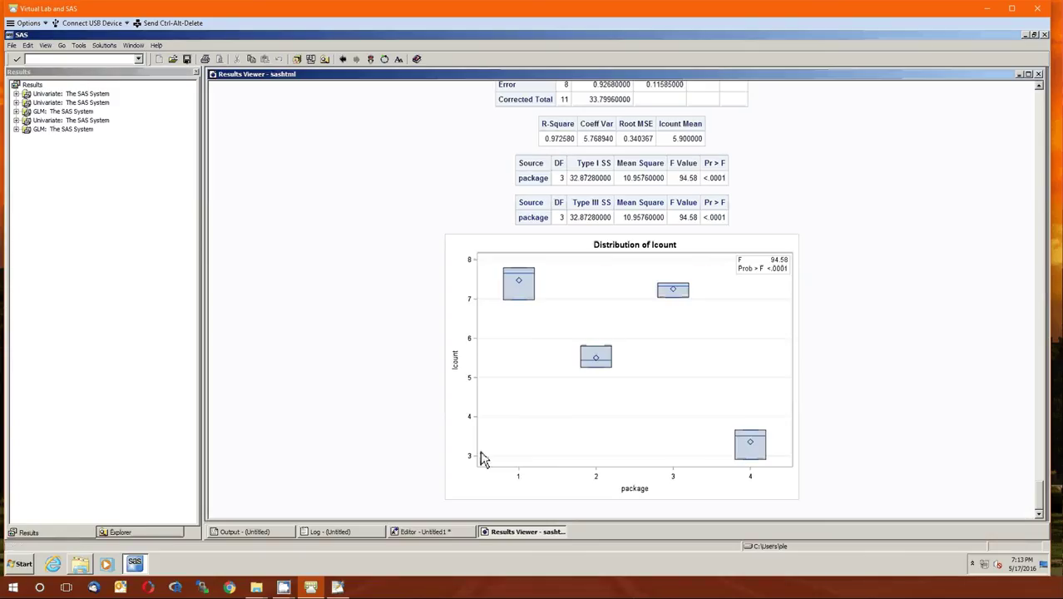
click(1038, 74)
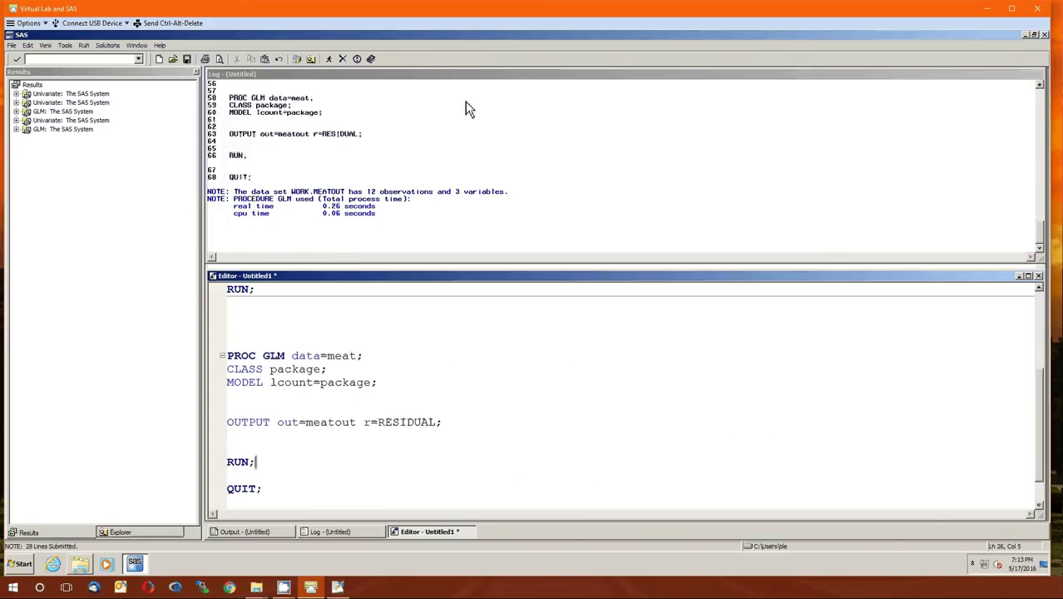
click(377, 175)
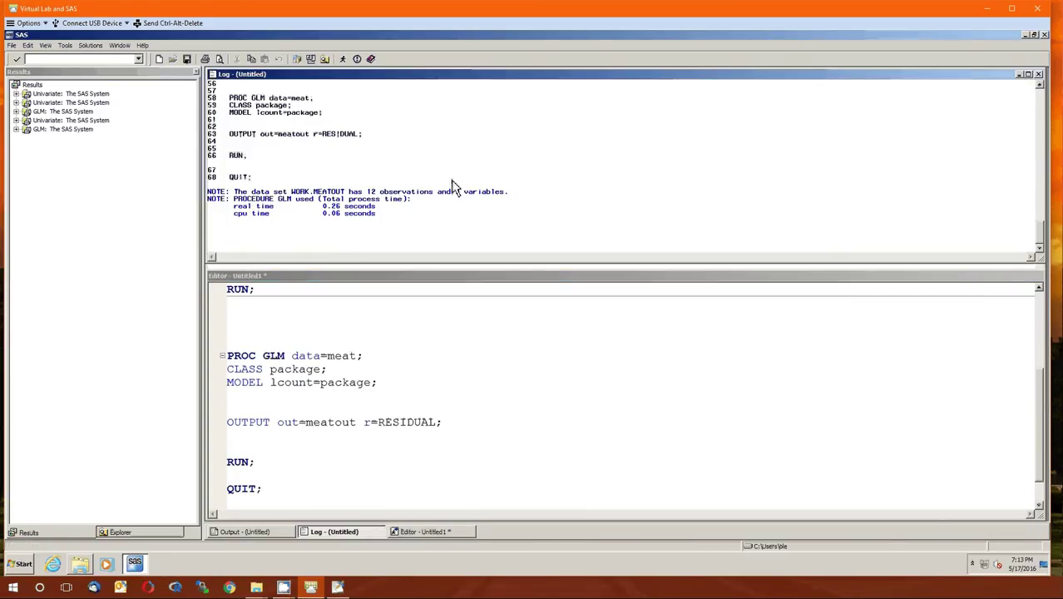
scroll(451, 187, up, 3)
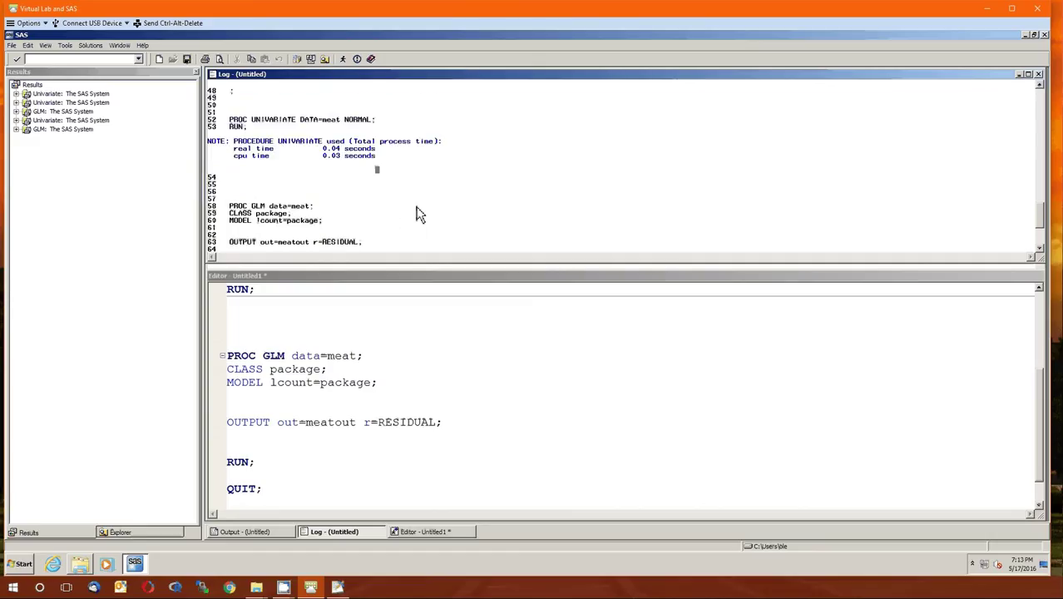
scroll(419, 215, down, 1)
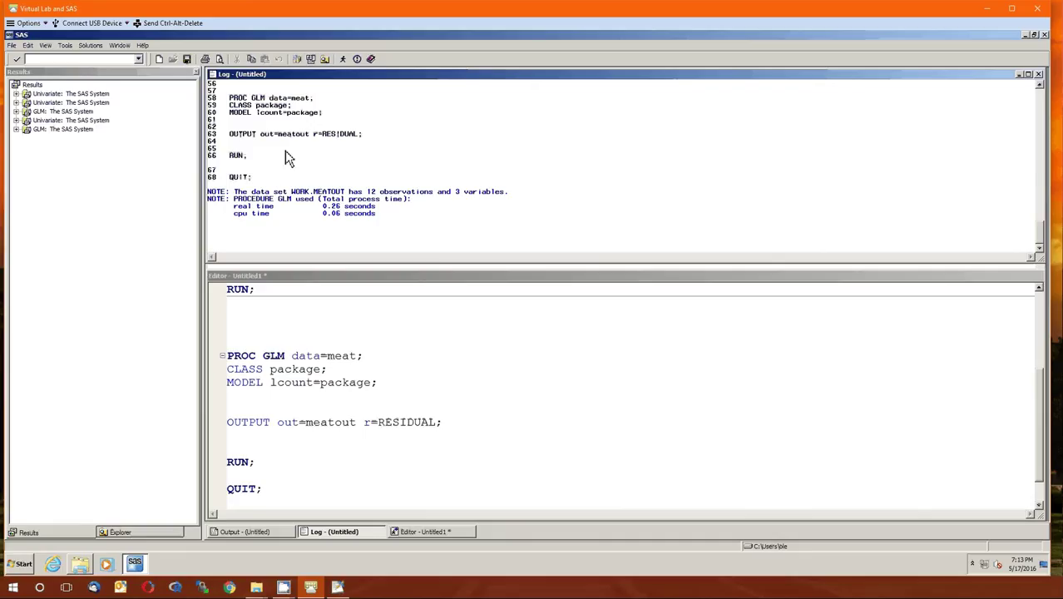
Remove the extra blank line and the trailing QUIT; statement after RUN;.
click(381, 474)
key(Up)
key(Up)
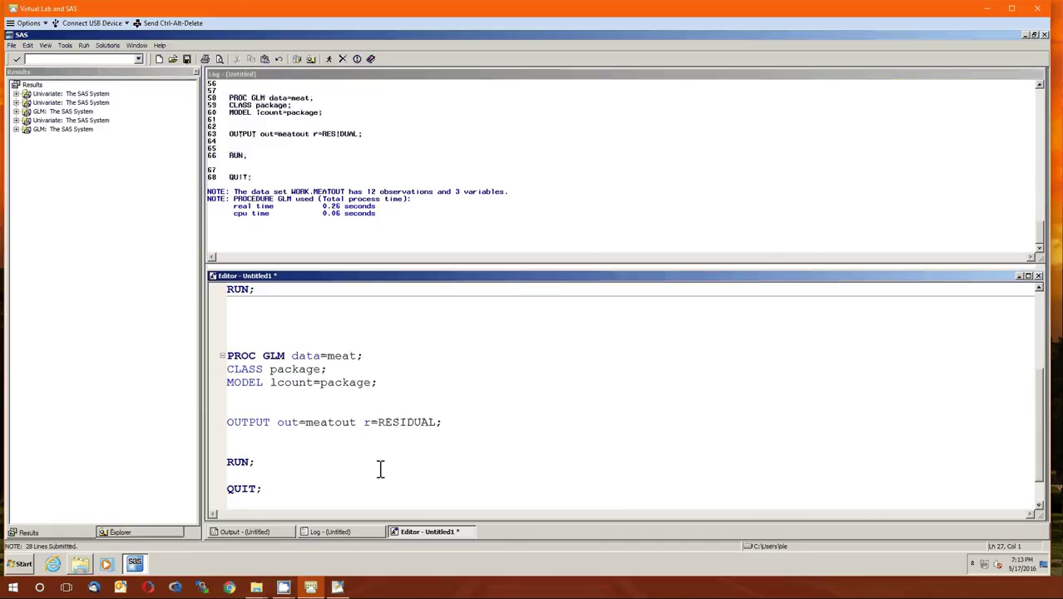
key(BackSpace)
key(Down)
key(Down)
key(shift+Down)
key(shift+Down)
key(Delete)
key(Down)
key(Down)
key(Down)
key(Down)
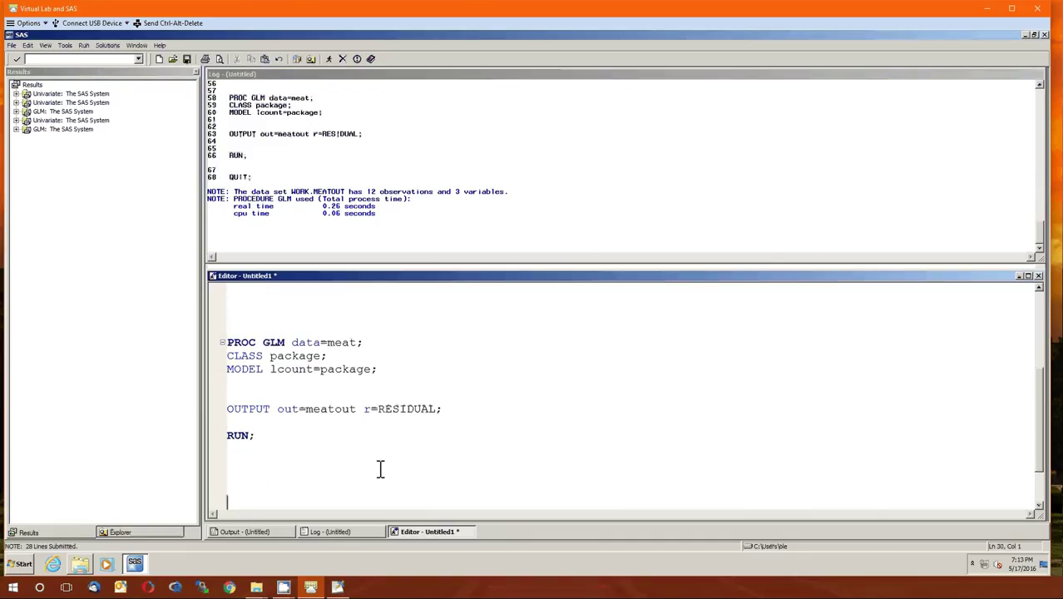
key(Up)
key(Up)
Add PROC UNIVARIATE DATA=meatout NORMAL; RUN; and run it, giving Shapiro-Wilk W=0.894214, p=0.1336.
text(PROC UNIVARIATE DATA=meatout NORMAL;)
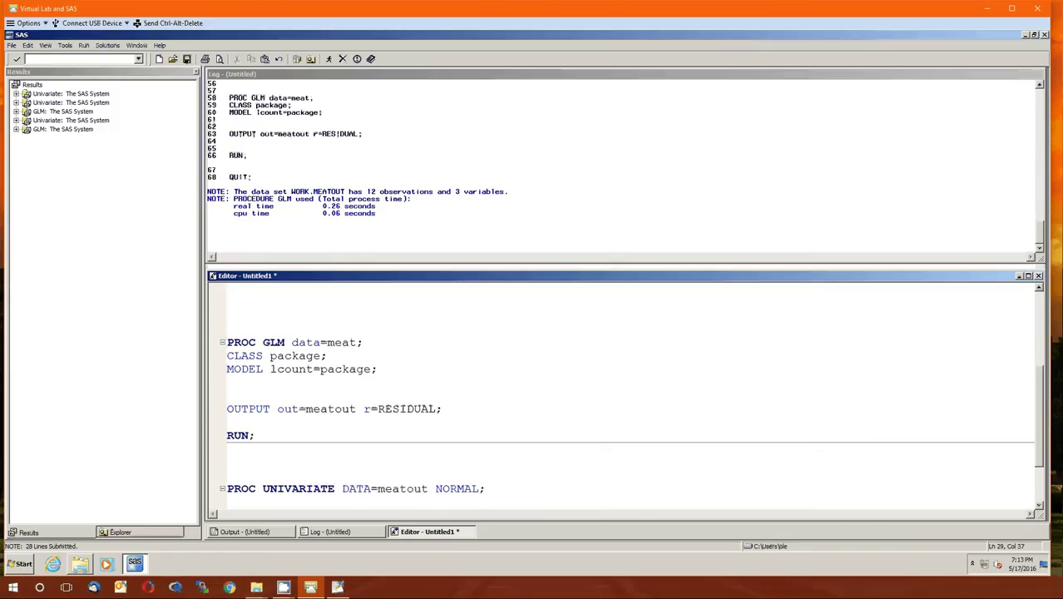
text(RUN;)
key(BackSpace)
key(BackSpace)
key(BackSpace)
key(BackSpace)
key(BackSpace)
text(;)
key(Return)
text(RUN;)
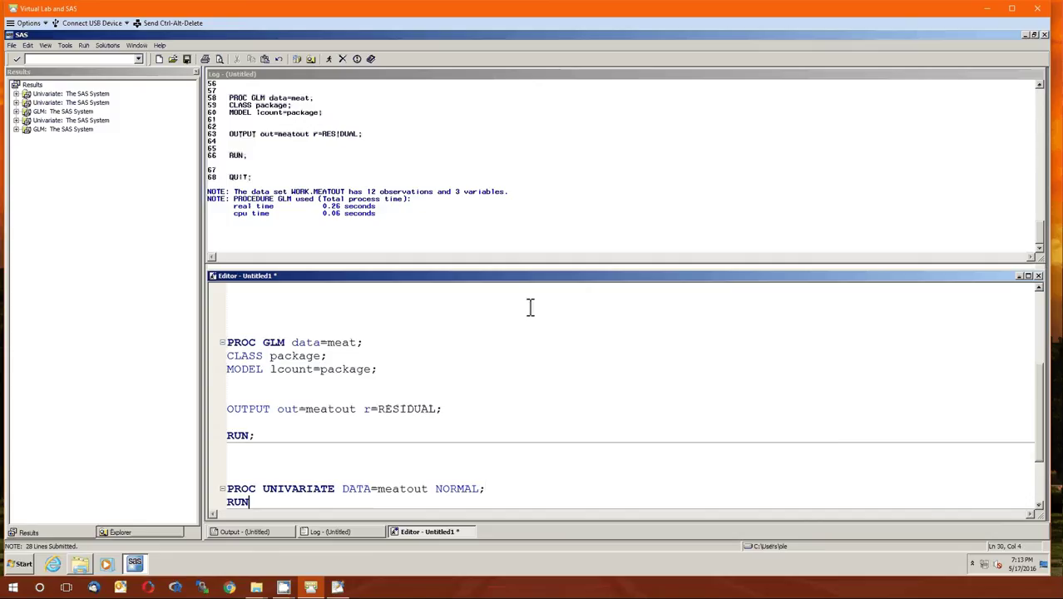
key(Return)
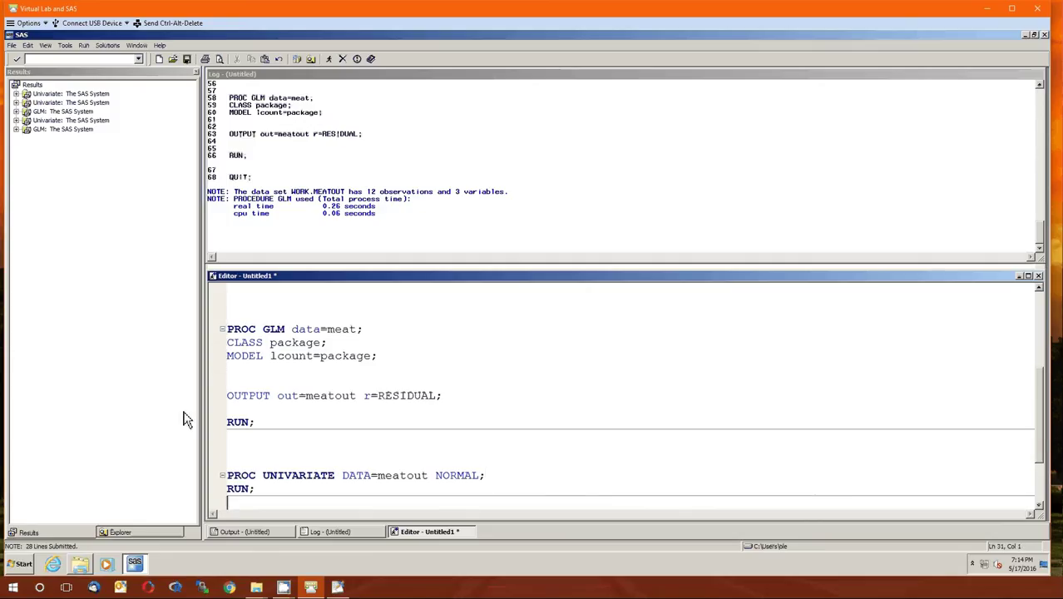
double_click(405, 477)
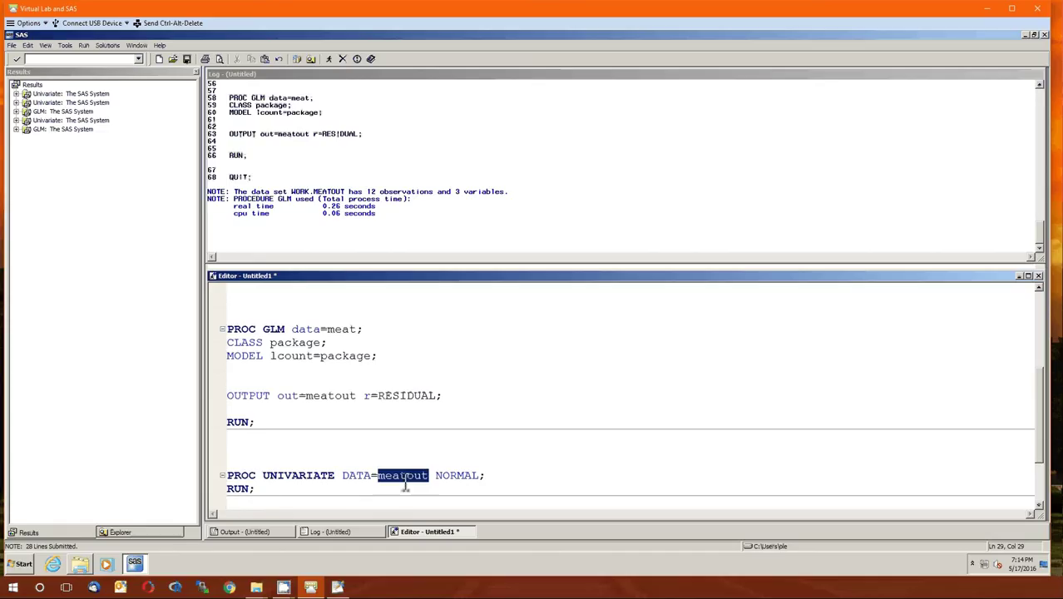
double_click(471, 477)
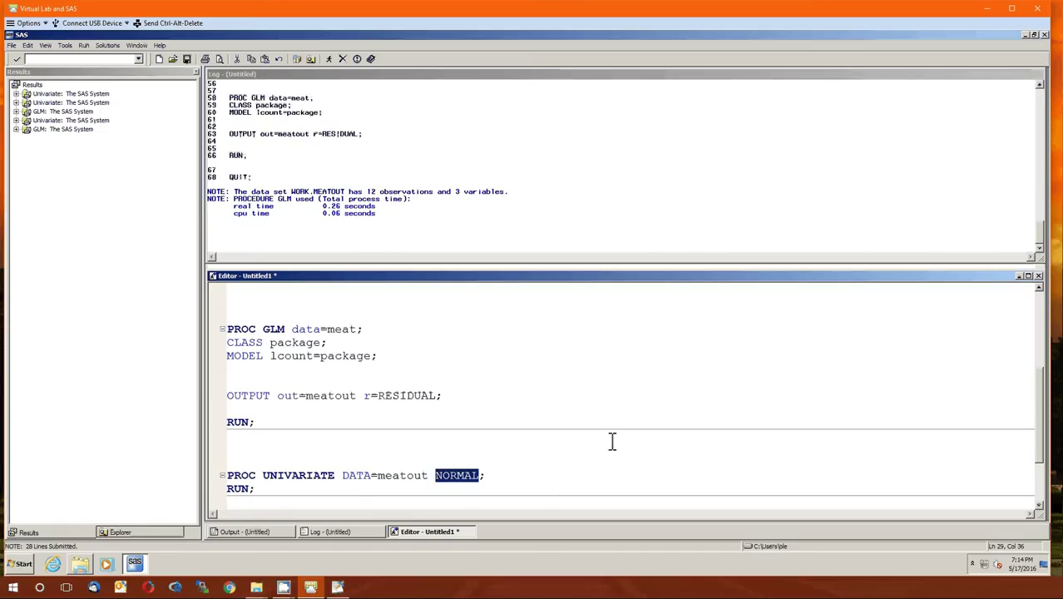
click(546, 477)
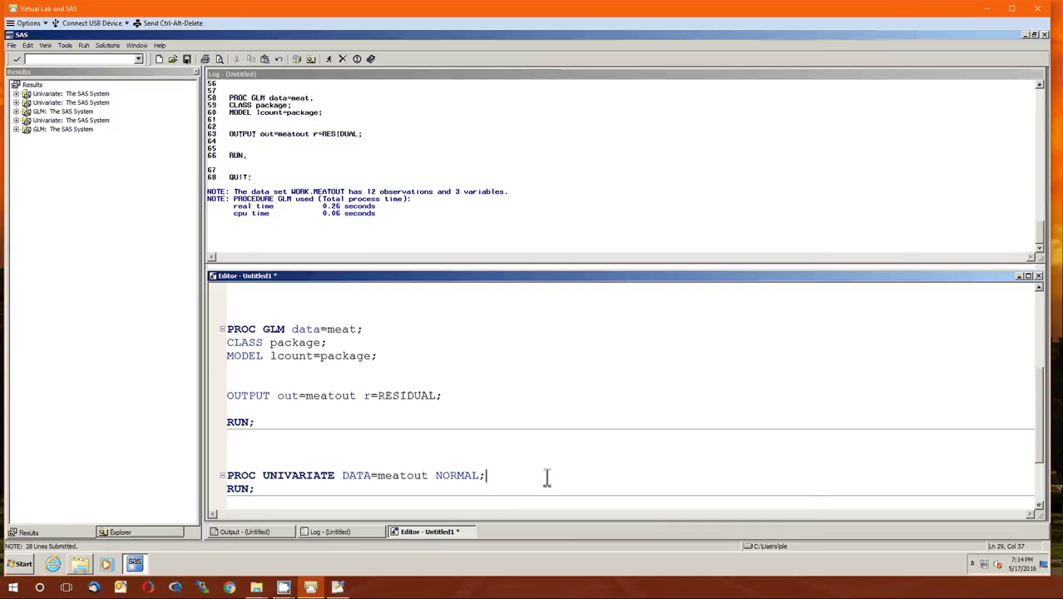
key(F3)
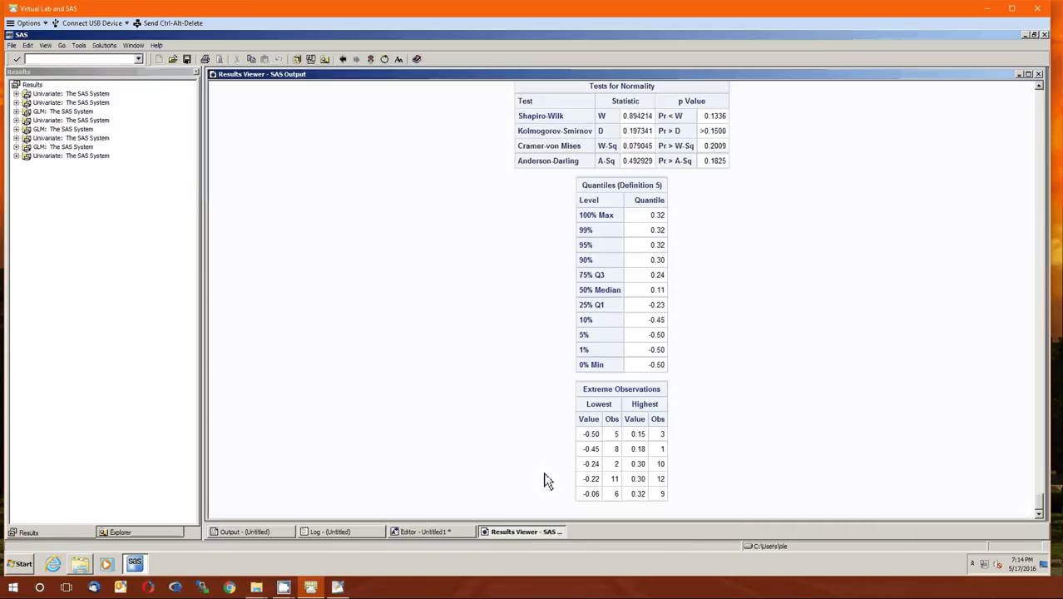
scroll(459, 388, up, 15)
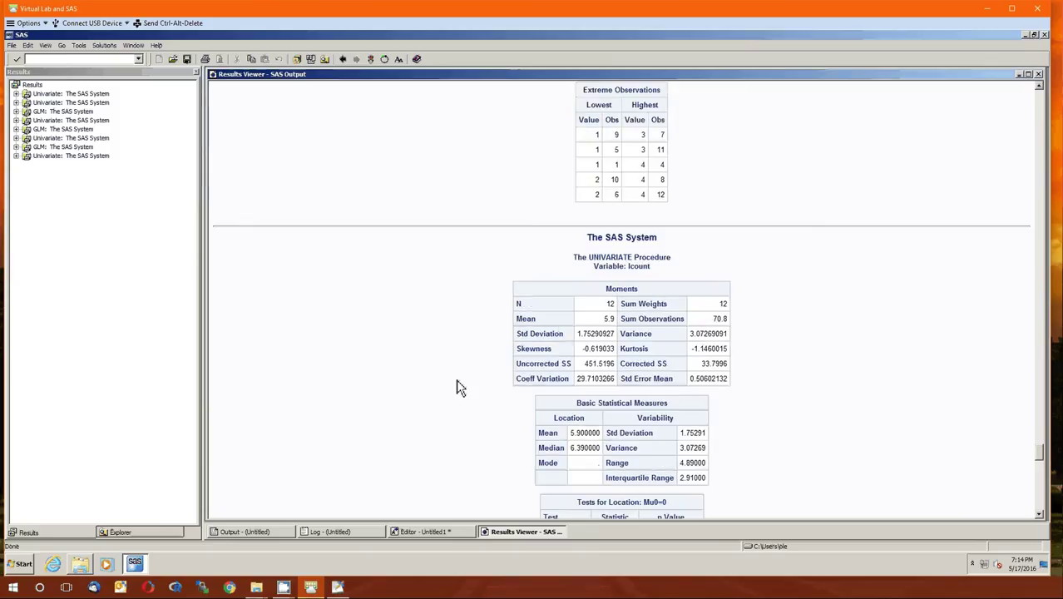
scroll(459, 388, up, 3)
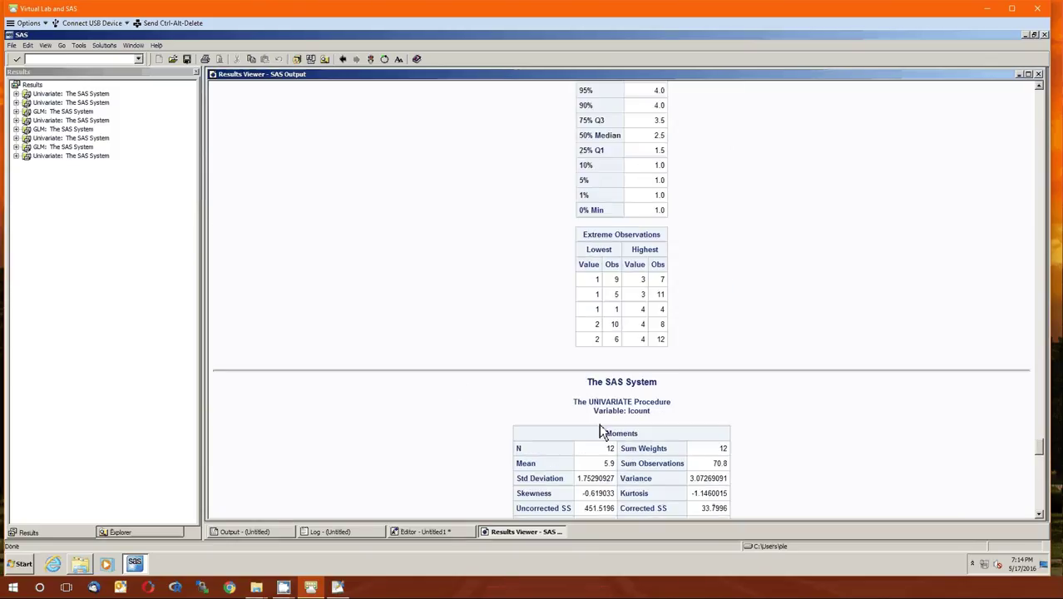
scroll(602, 433, down, 4)
scroll(601, 428, up, 1)
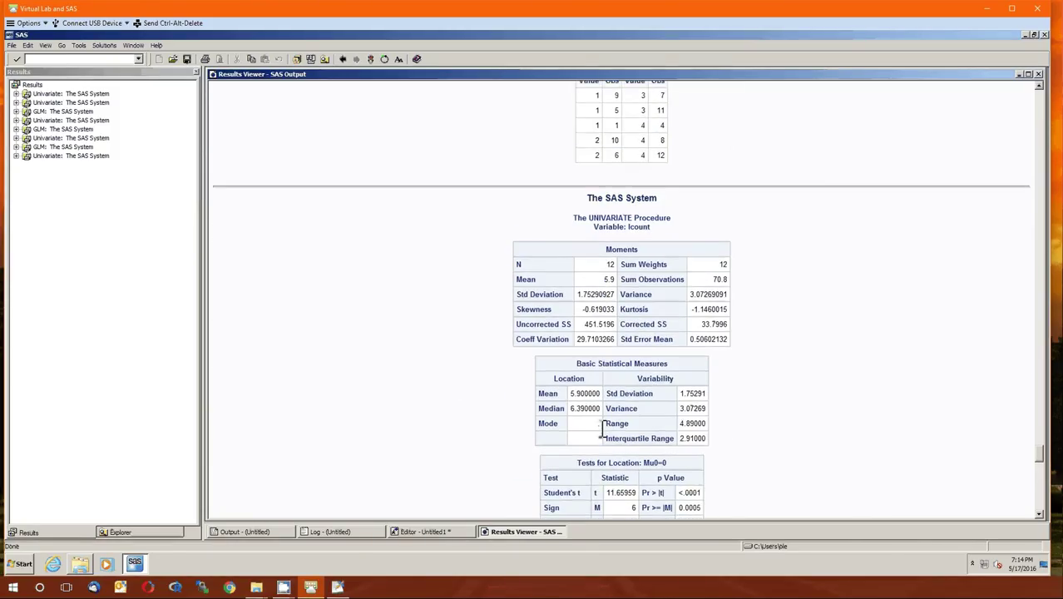
scroll(601, 429, down, 10)
scroll(601, 430, down, 8)
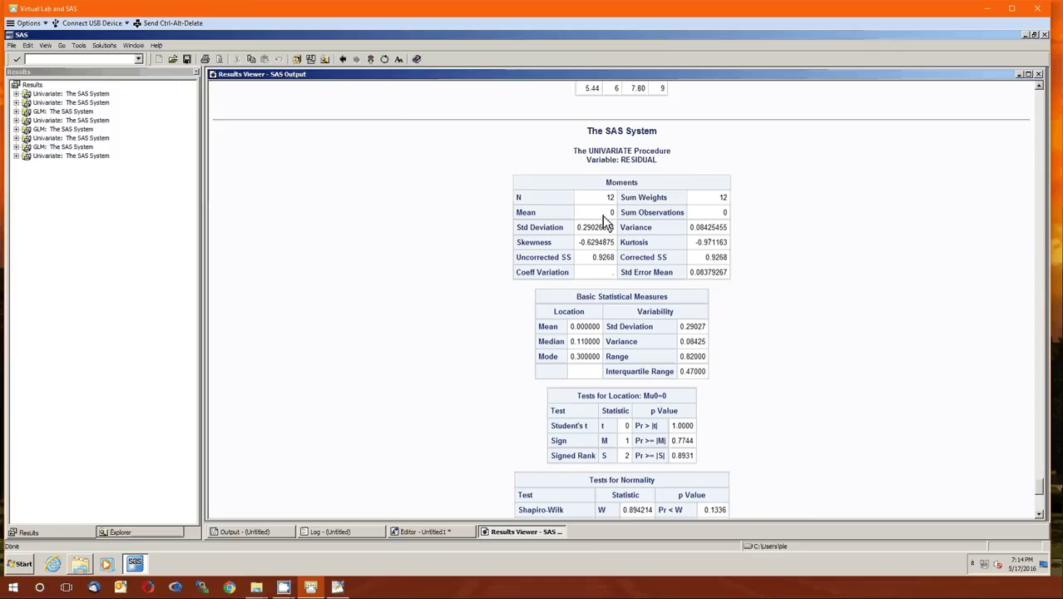
scroll(605, 219, down, 2)
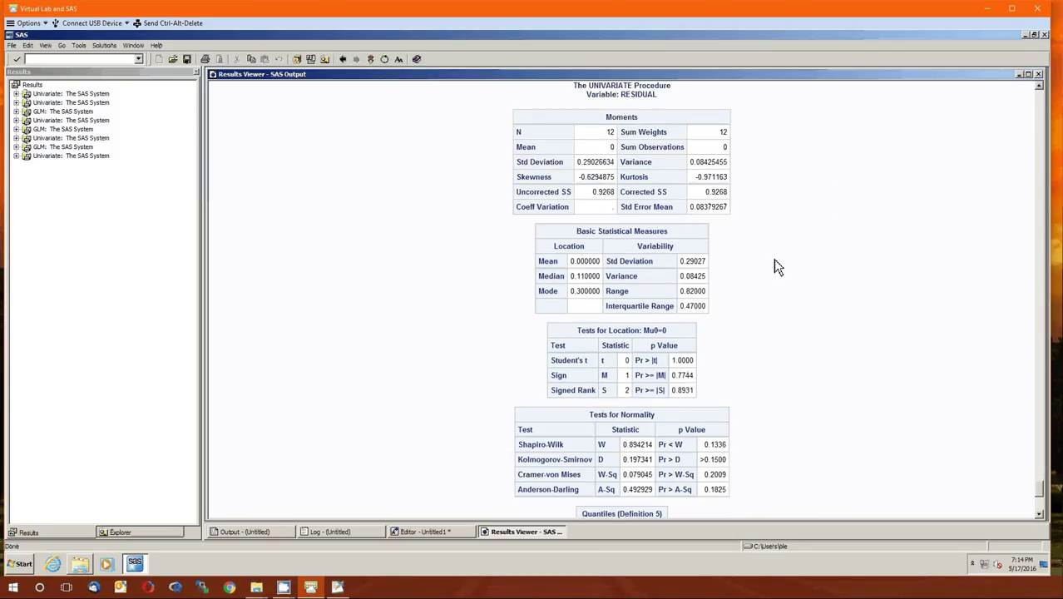
scroll(571, 300, down, 2)
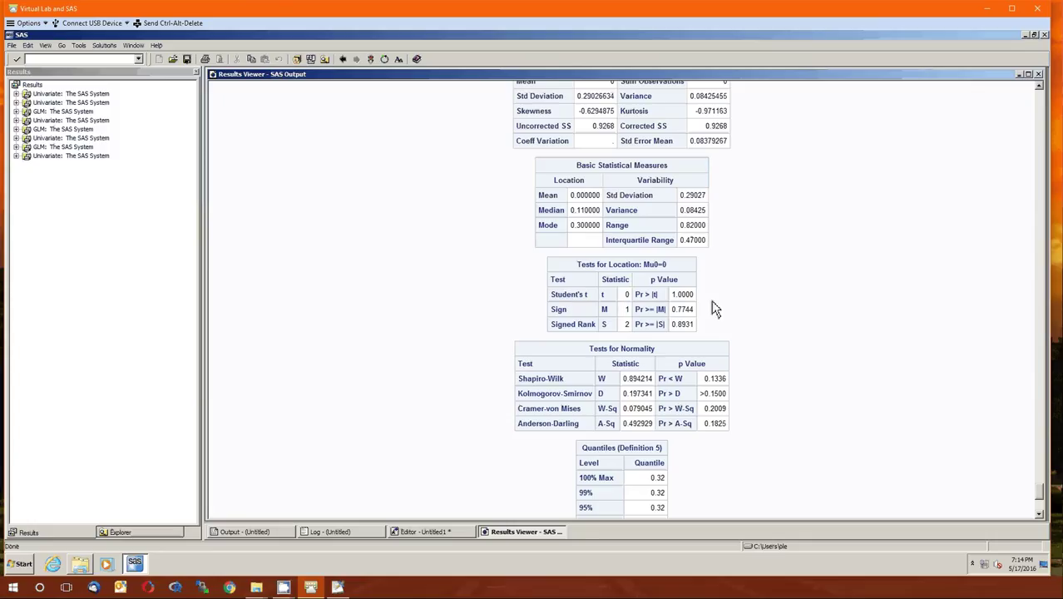
scroll(817, 303, down, 2)
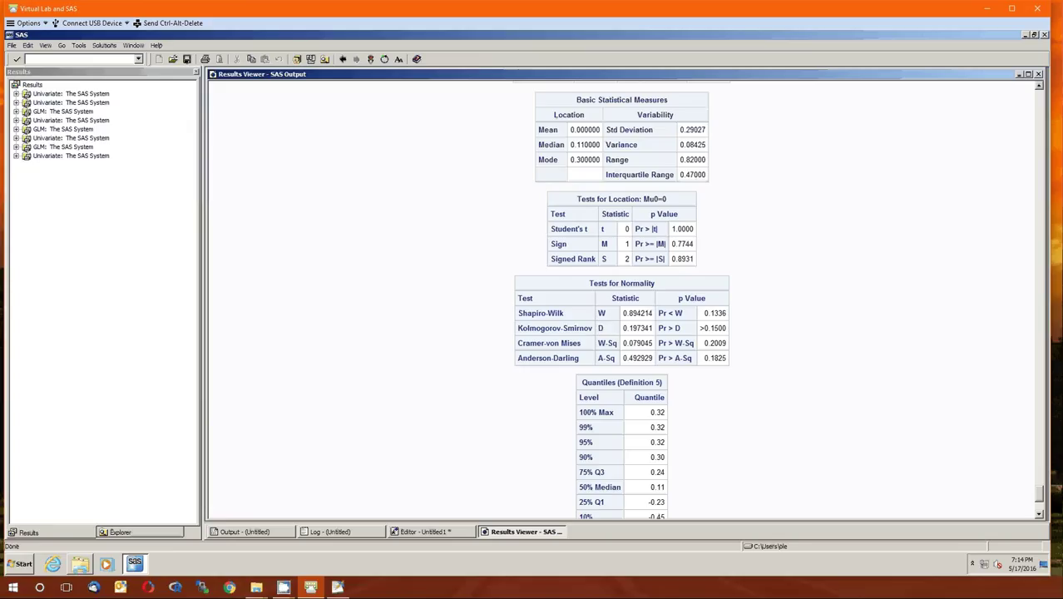
scroll(636, 325, down, 2)
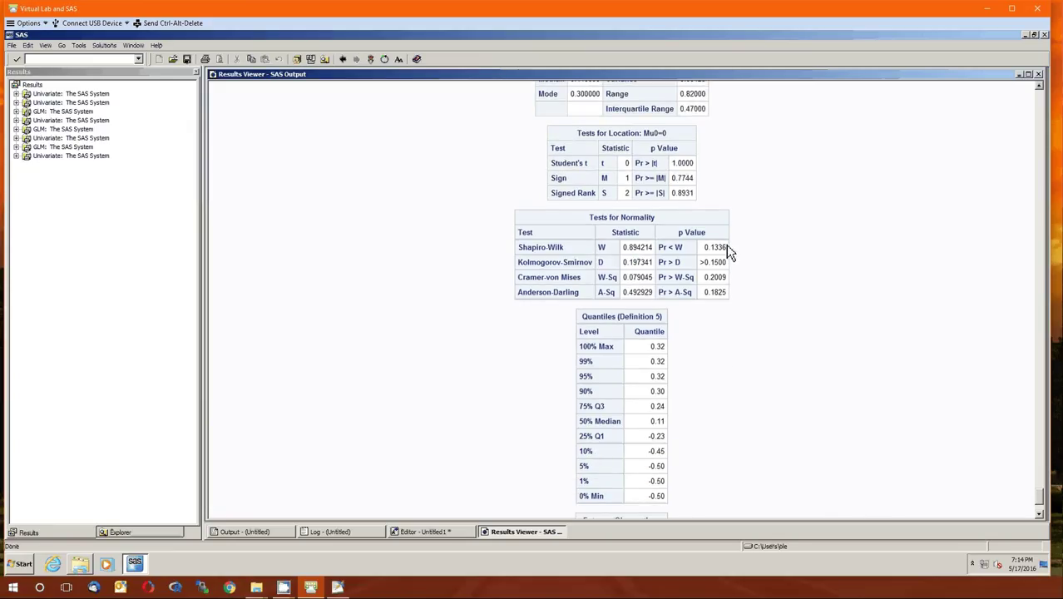
drag(728, 247, 702, 249)
click(731, 254)
Close the Results Viewer and delete all entries from the Results list, confirming with OK.
click(1039, 74)
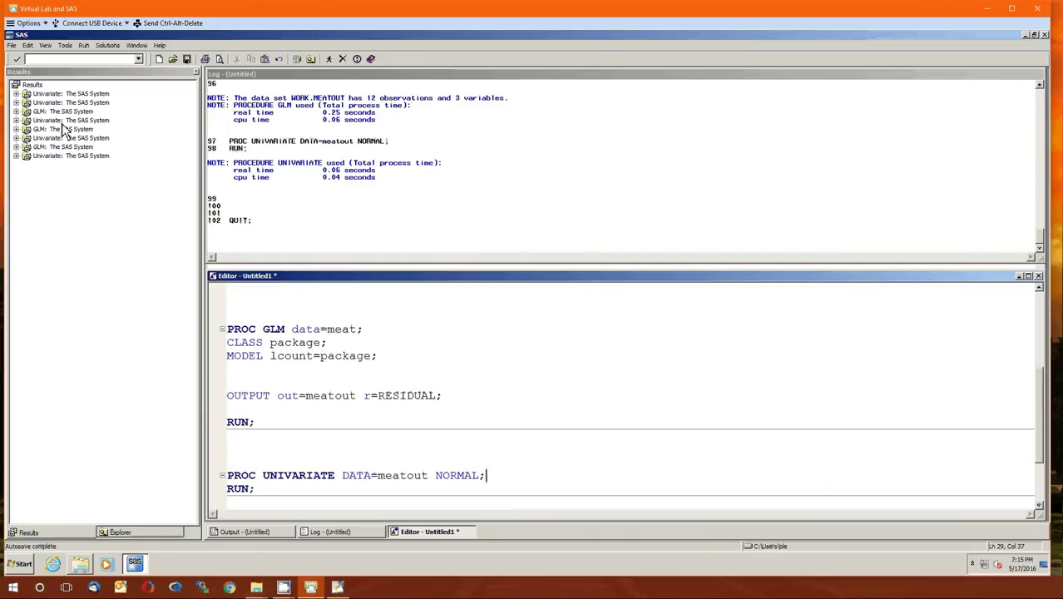
right_click(36, 87)
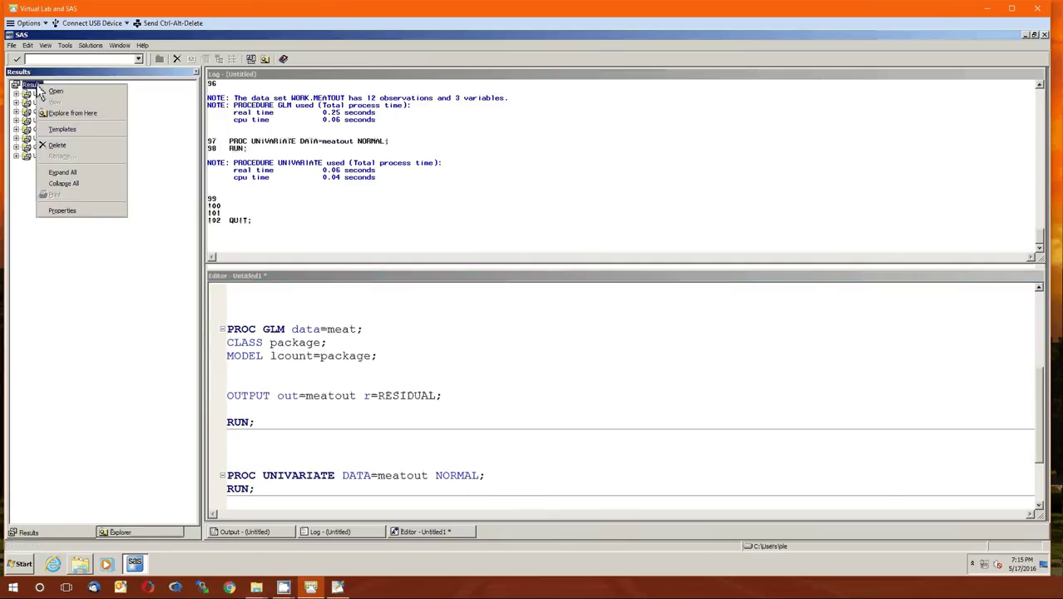
click(57, 146)
click(551, 331)
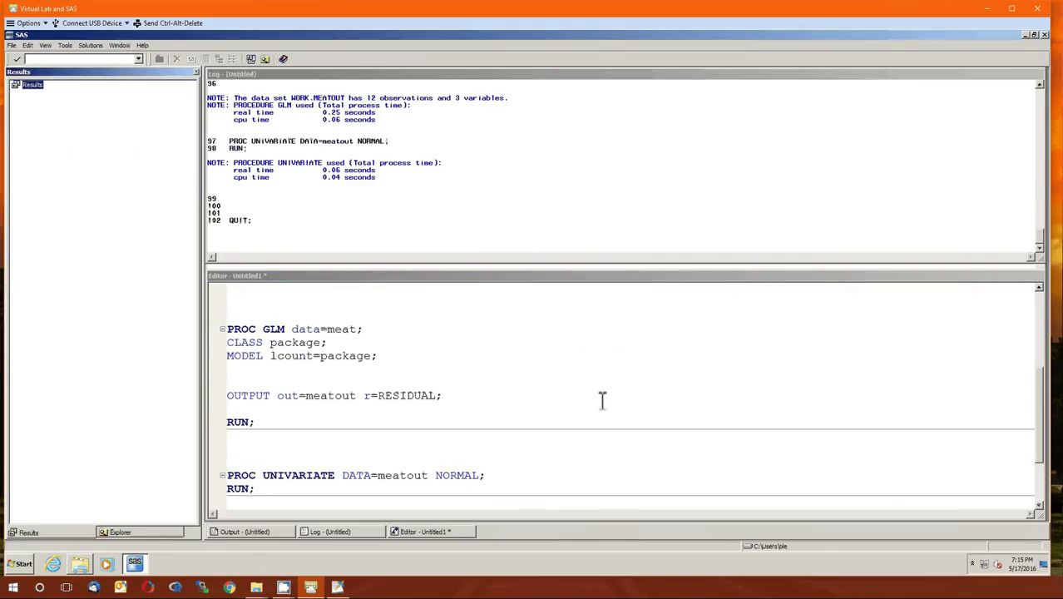
click(563, 448)
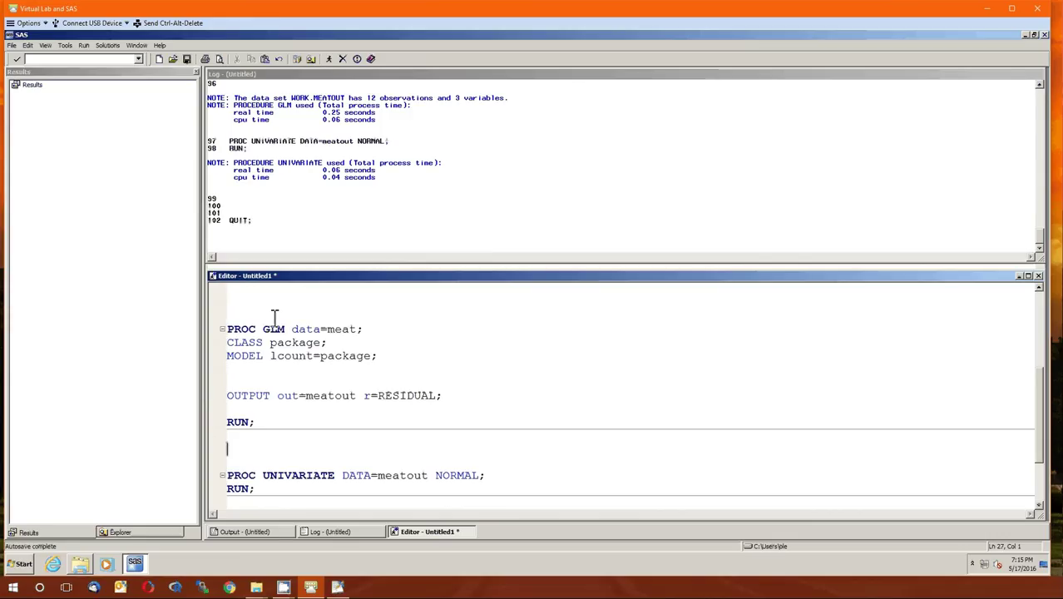
Review the code, highlighting OUTPUT out=meatout r=RESIDUAL and UNIVARIATE DATA=meatout NORMAL.
drag(275, 316, 444, 363)
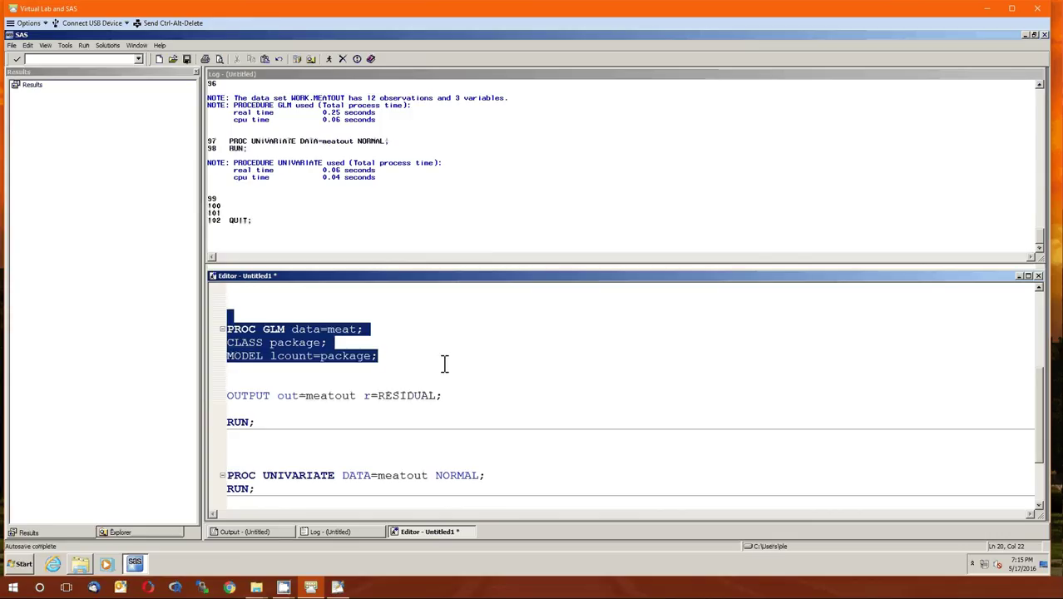
drag(446, 383, 462, 401)
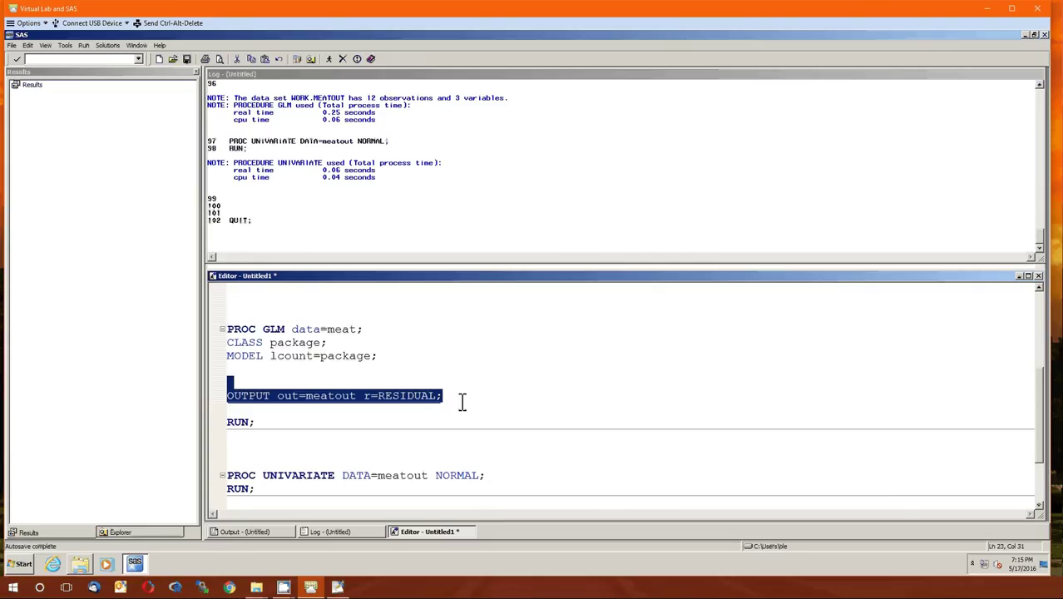
click(462, 402)
click(365, 400)
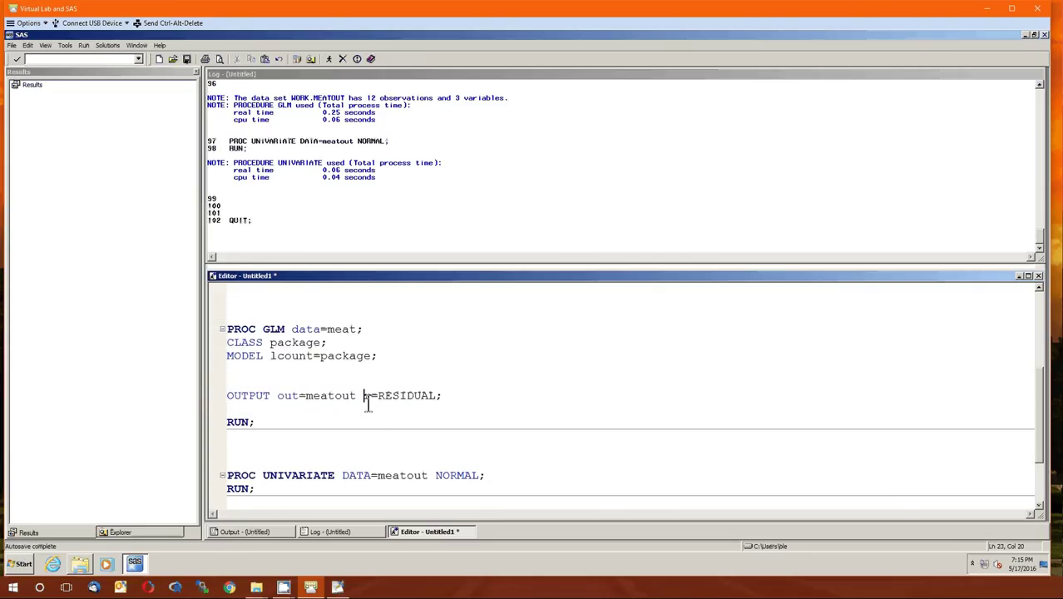
double_click(400, 395)
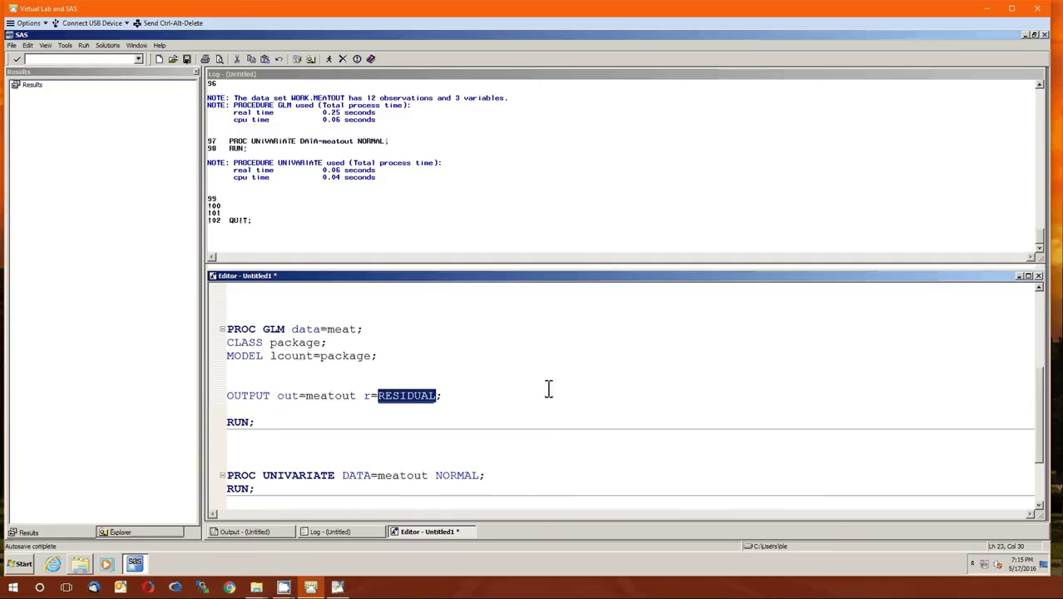
click(464, 395)
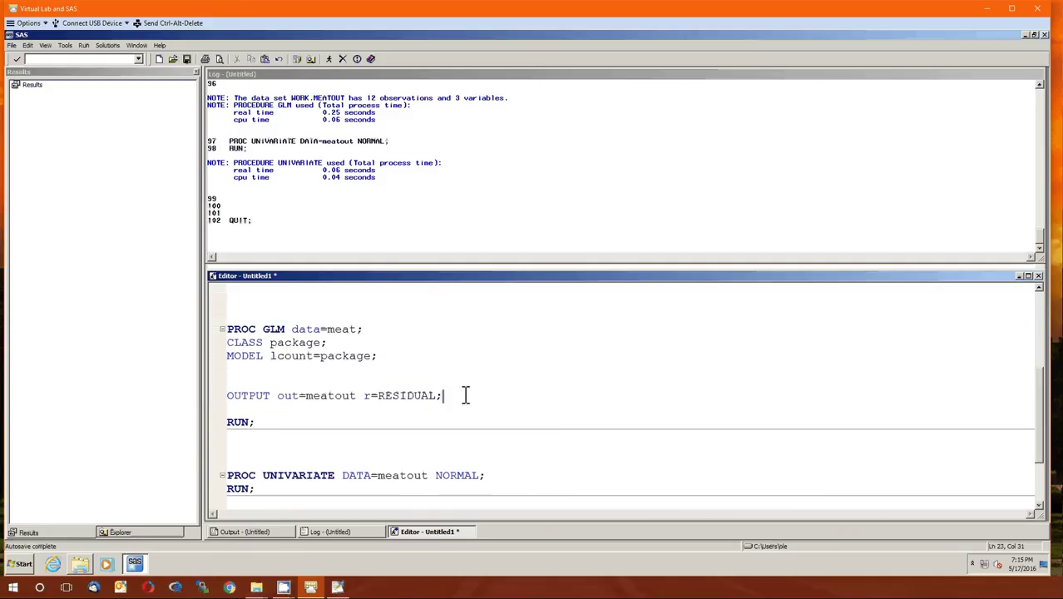
scroll(466, 395, down, 1)
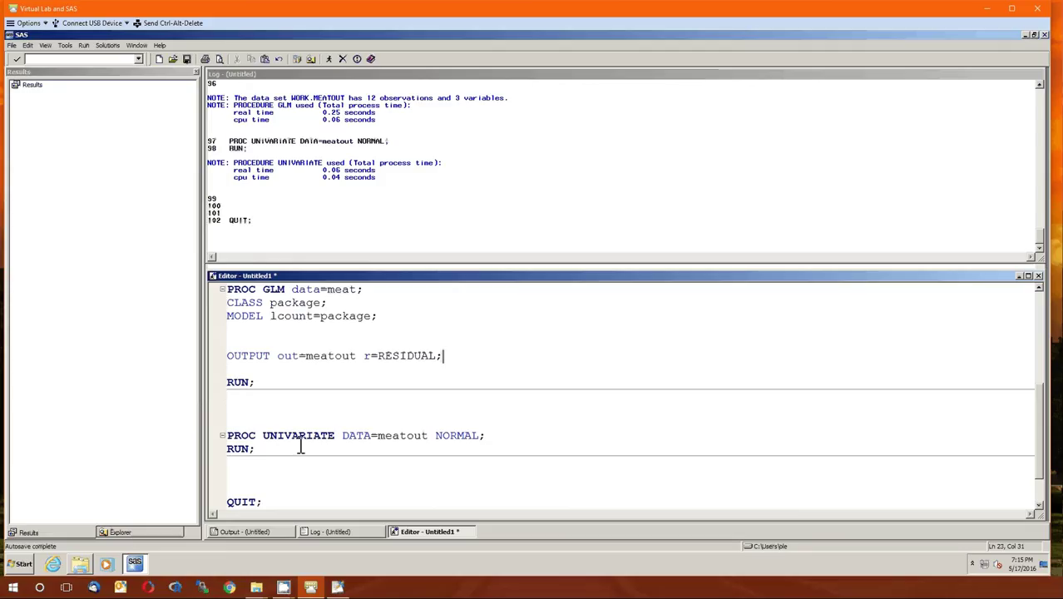
double_click(400, 440)
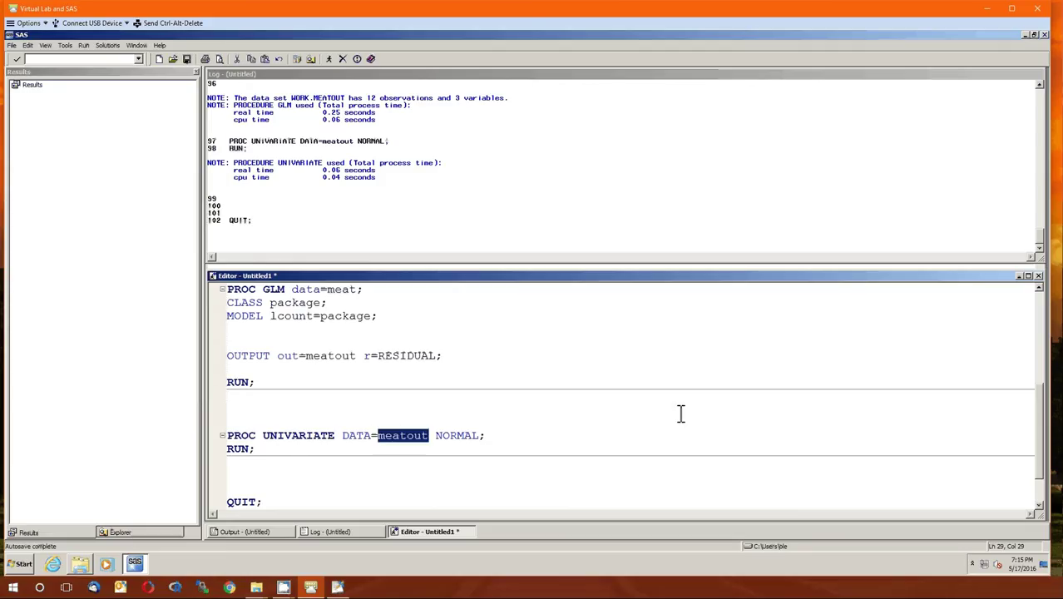
double_click(323, 357)
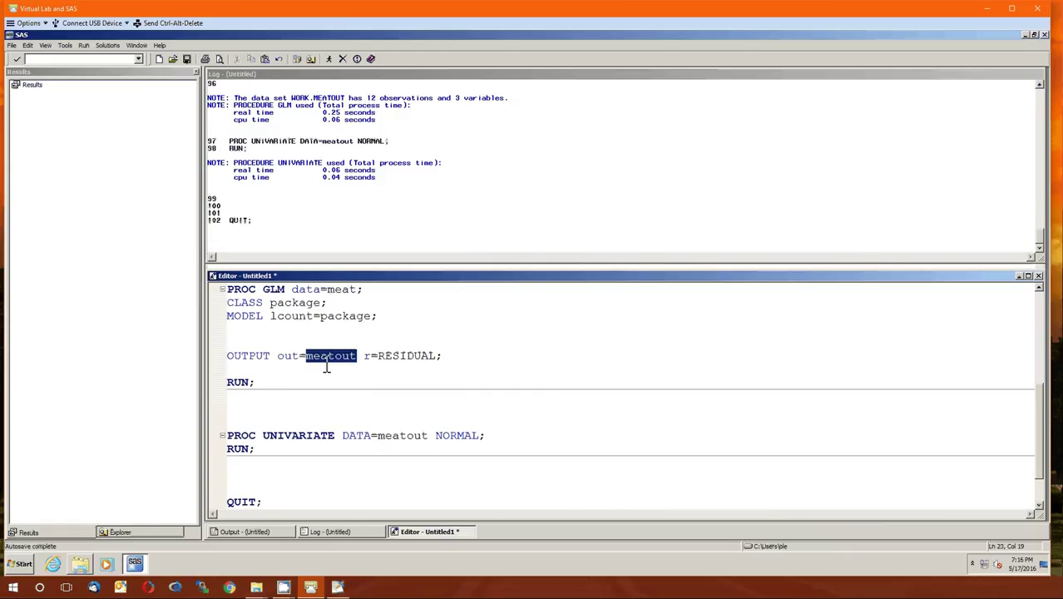
double_click(463, 435)
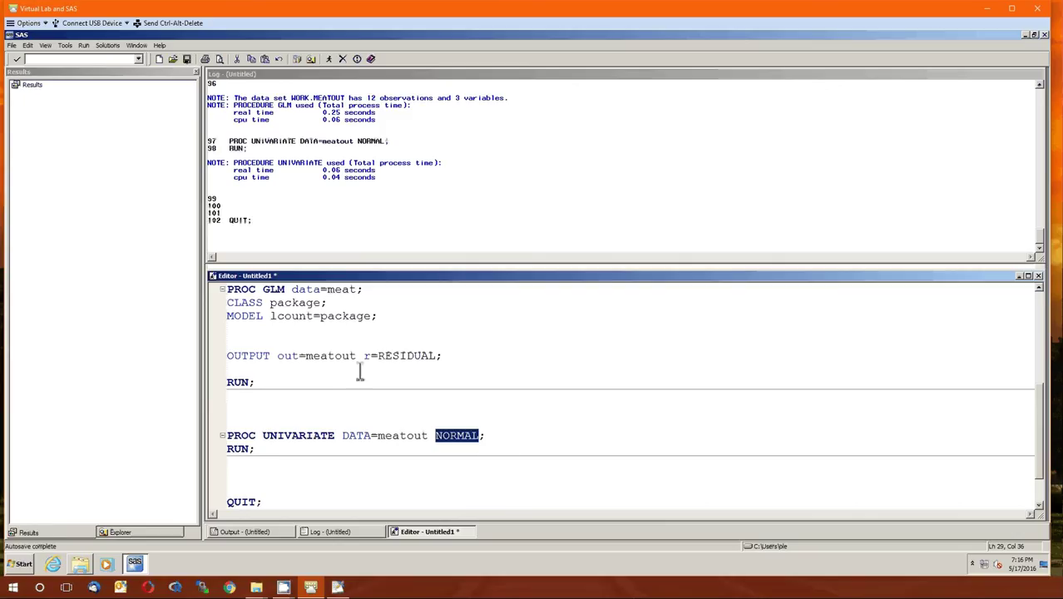
double_click(403, 356)
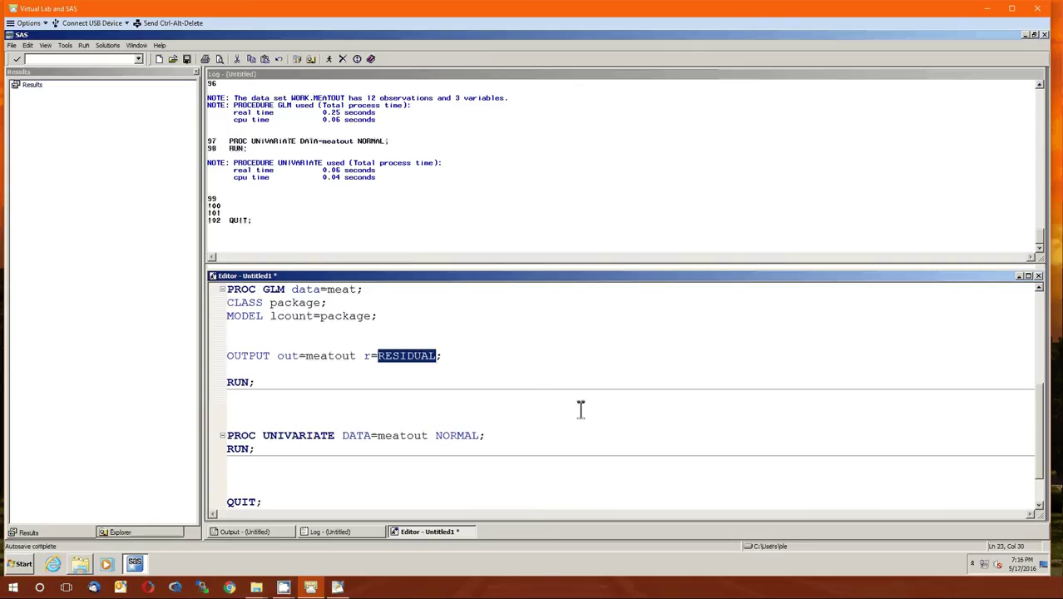
click(581, 408)
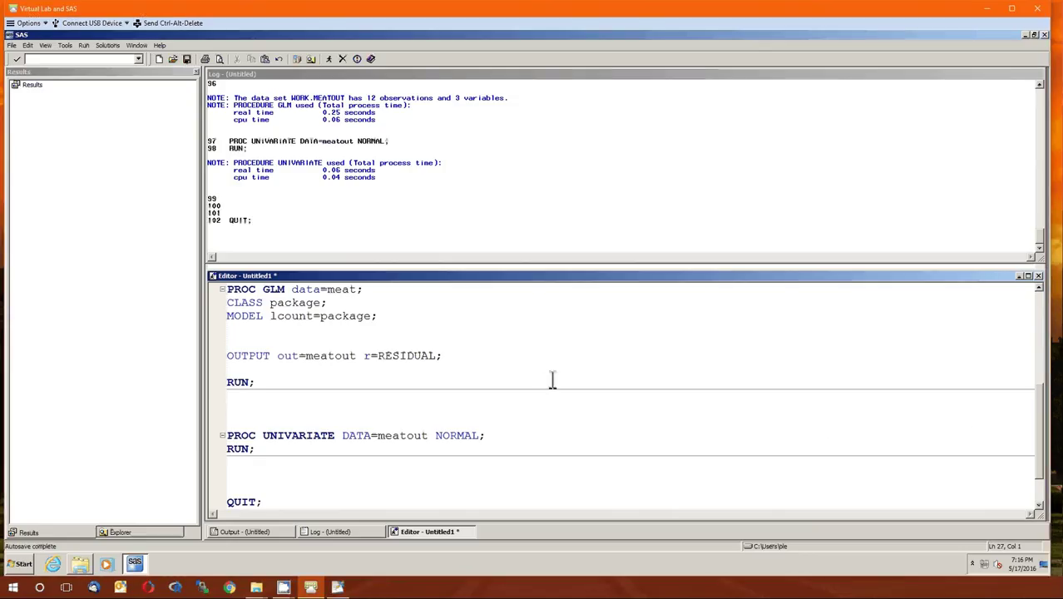
click(491, 341)
scroll(628, 381, up, 1)
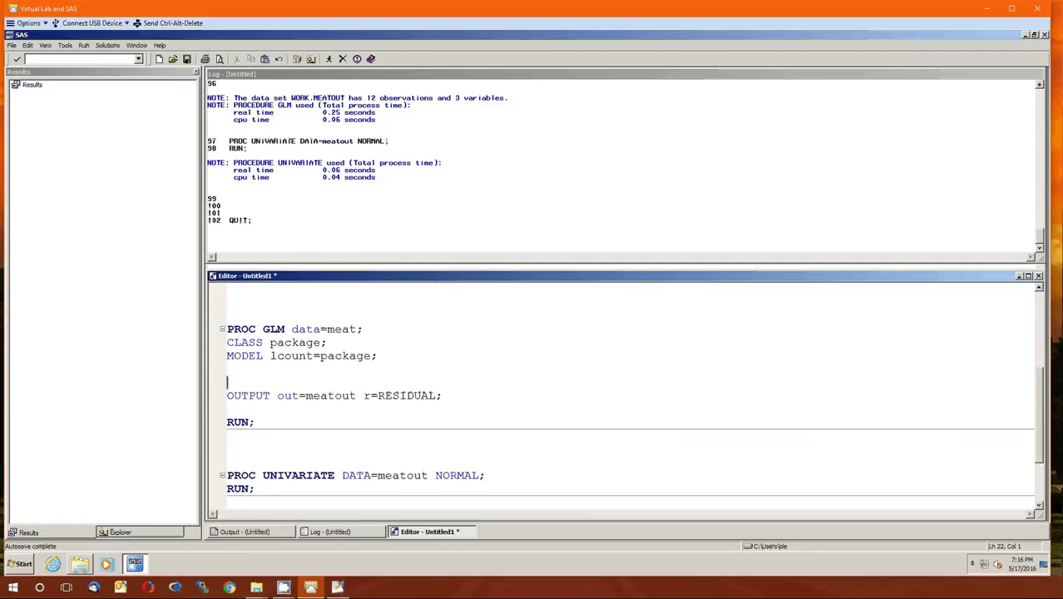
Type the statement 'MEANS package / HOVTEST=LEVENE;' followed by a blank line.
text(MEAns)
key(BackSpace)
key(BackSpace)
key(BackSpace)
key(BackSpace)
text(EANS package)
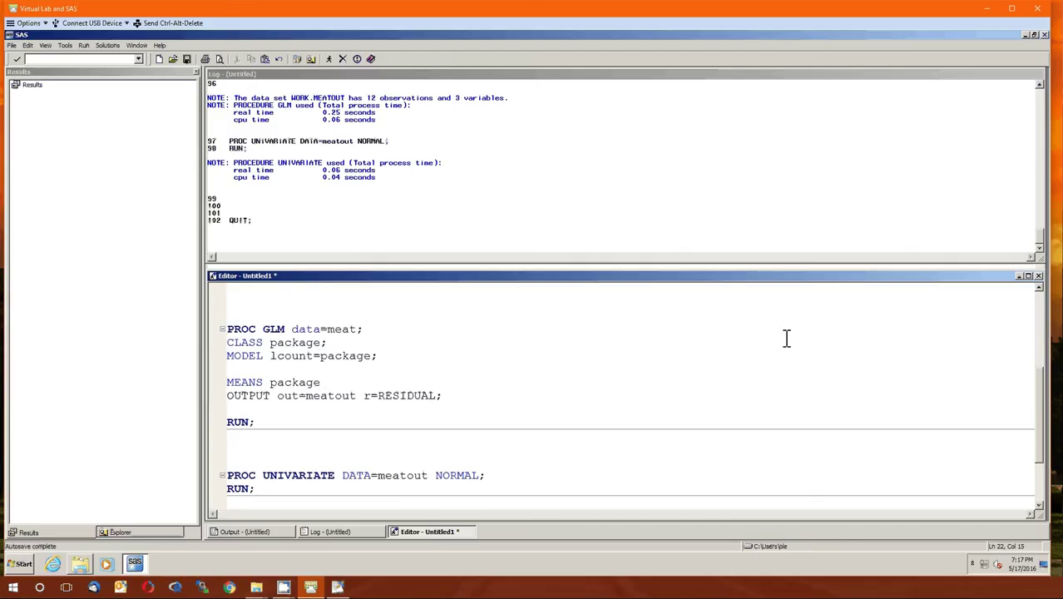
text(/ HOV)
text(TEST=LEVENE;)
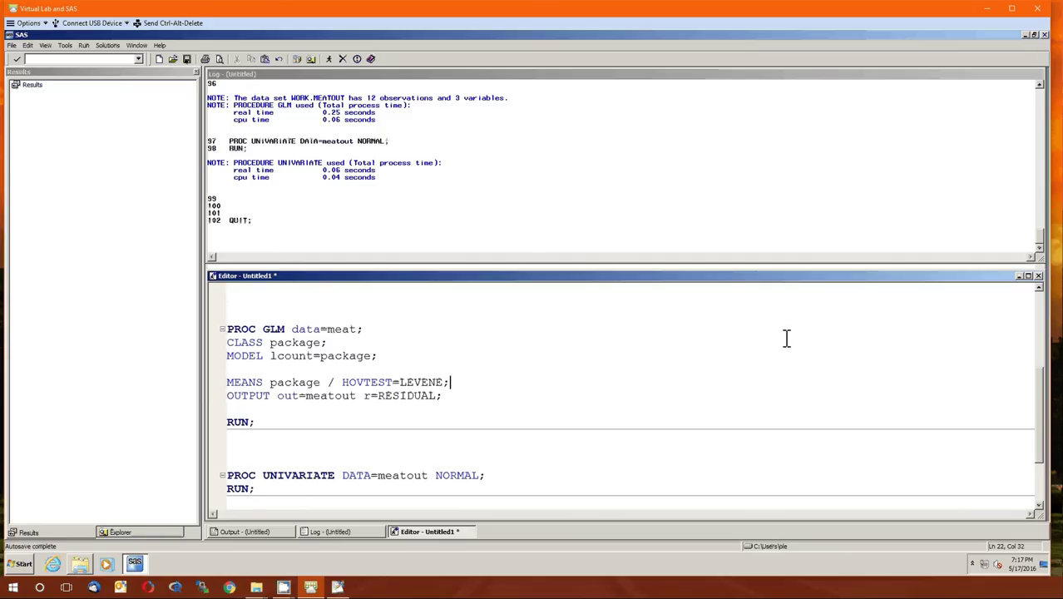
key(Return)
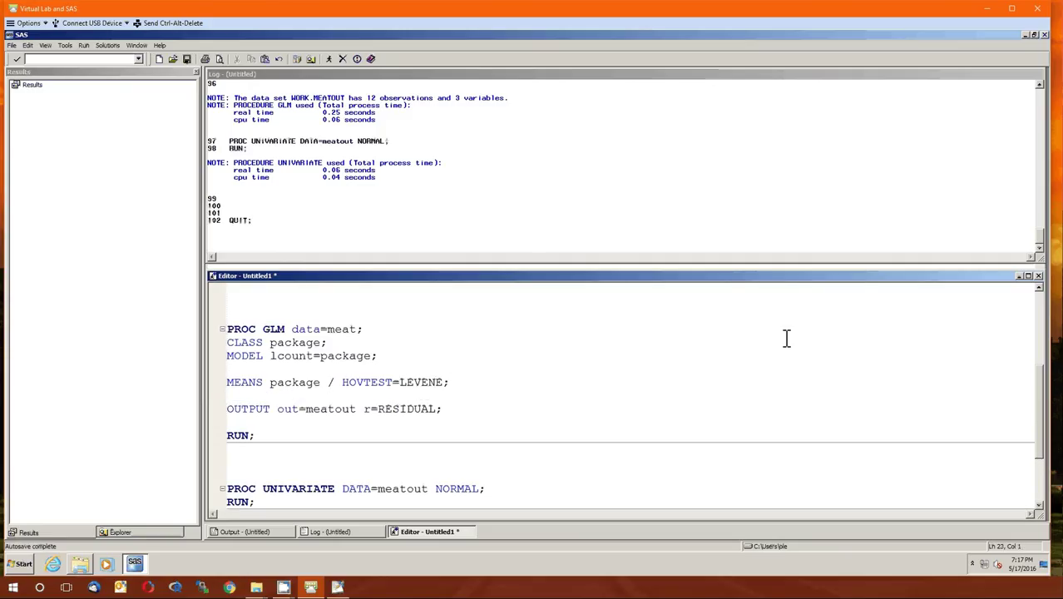
Highlight MEANS, package, the slash, HOVTEST and LEVENE in turn to explain each part.
double_click(239, 383)
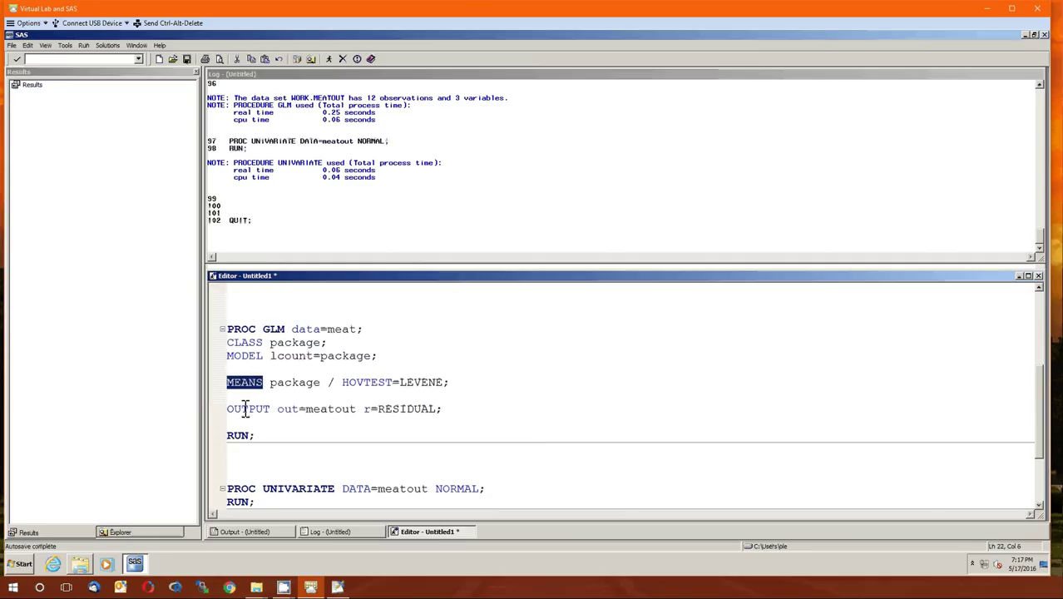
double_click(282, 384)
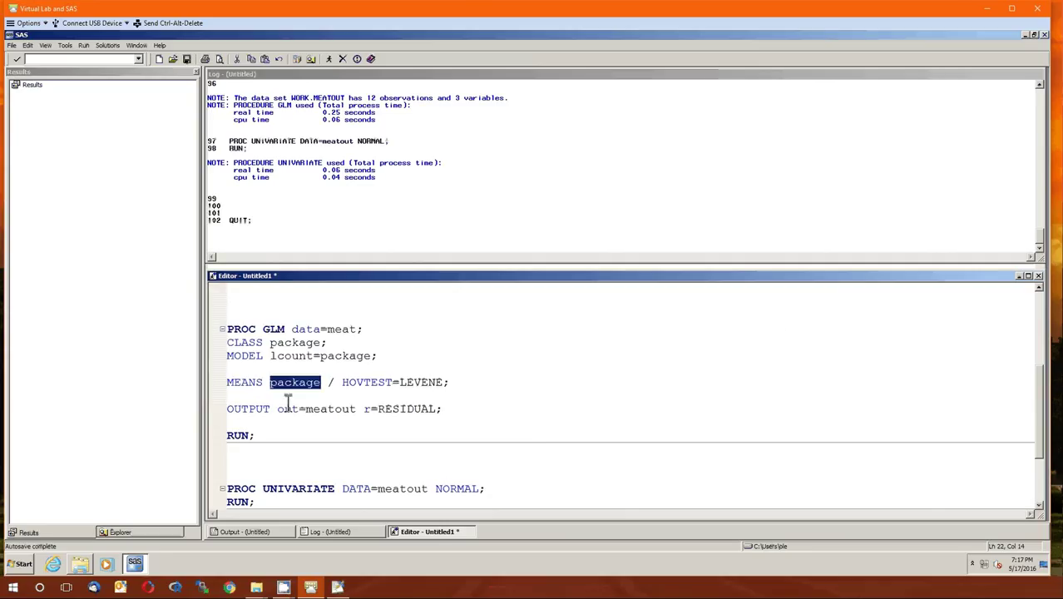
double_click(330, 382)
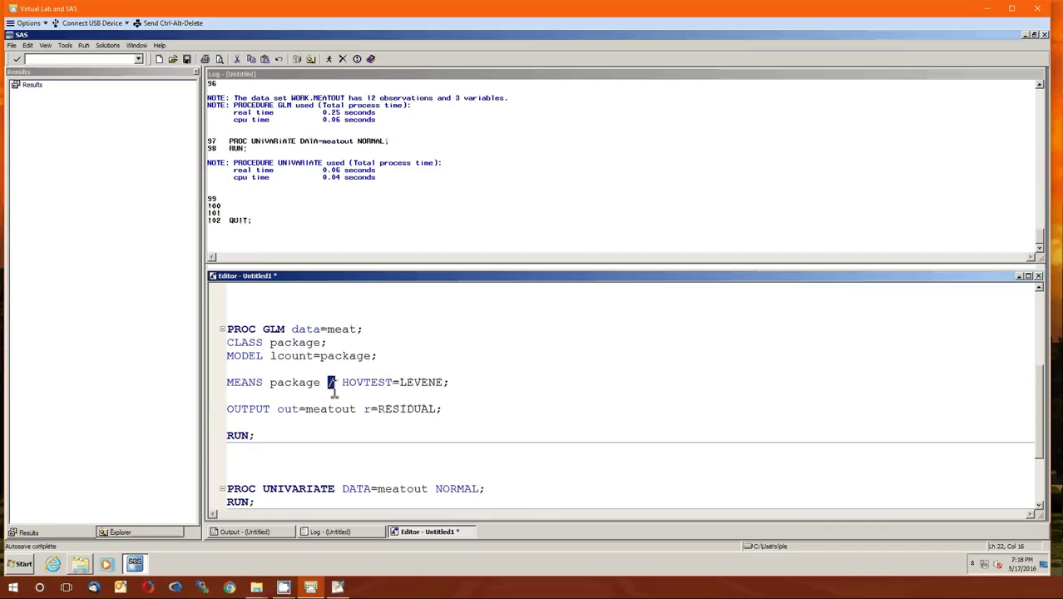
double_click(370, 384)
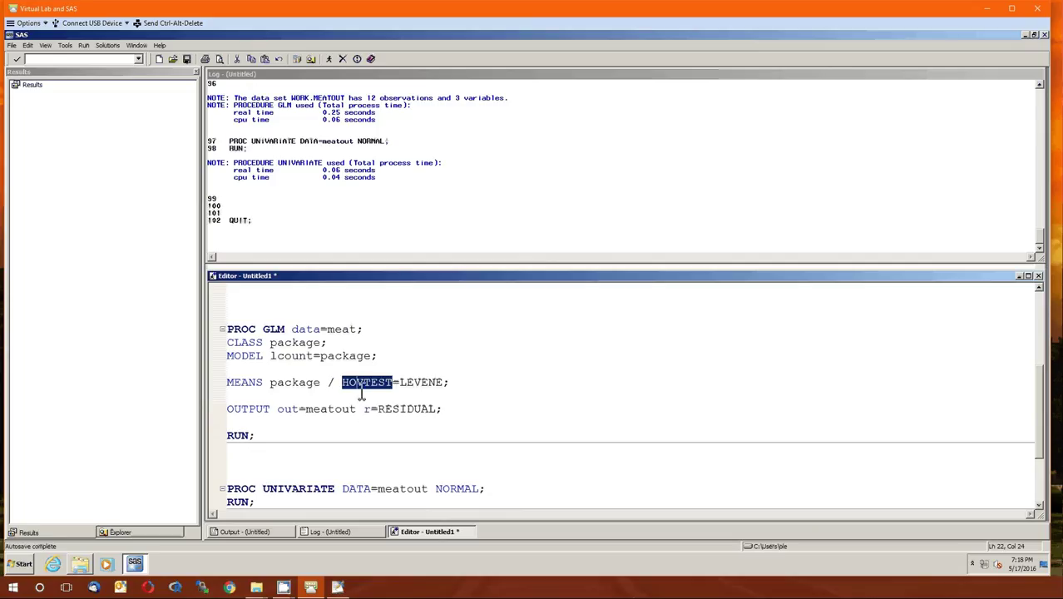
drag(364, 392, 346, 393)
click(399, 390)
double_click(421, 384)
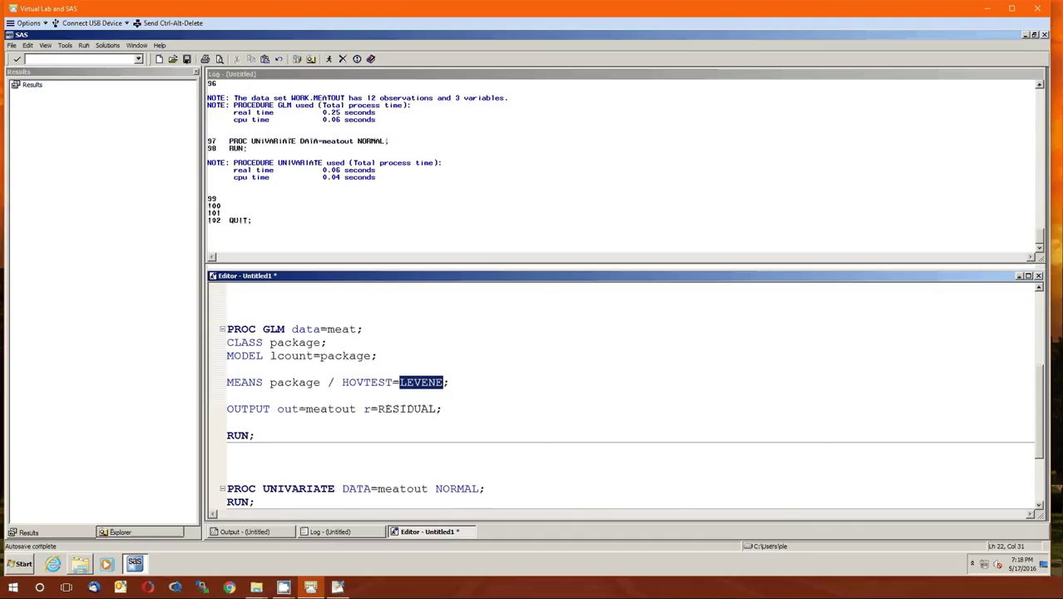
click(530, 394)
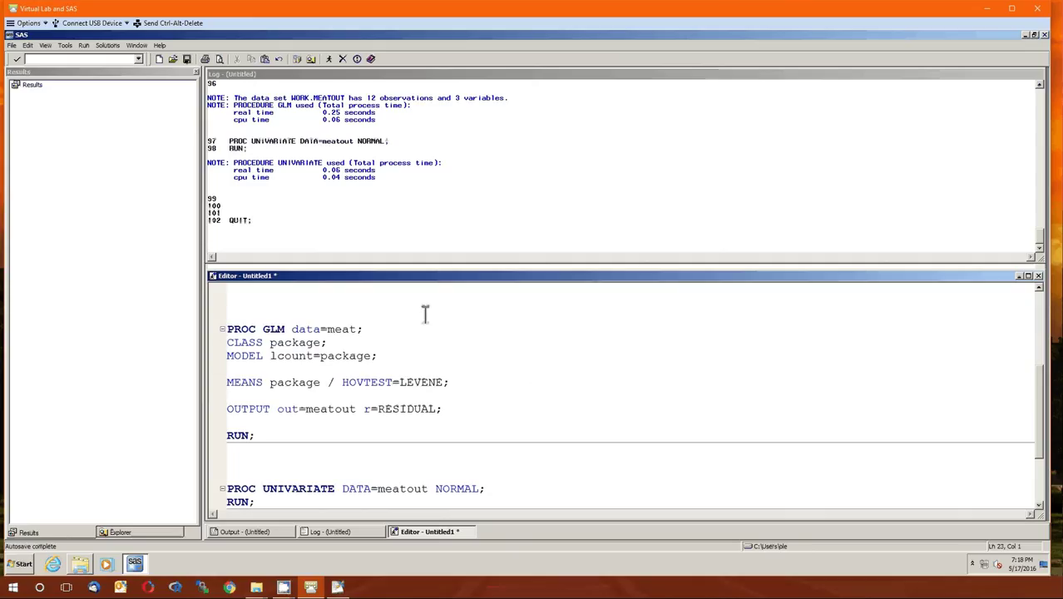
Submit the program and open the GLM Data output showing 4 package levels and 12 observations.
click(329, 58)
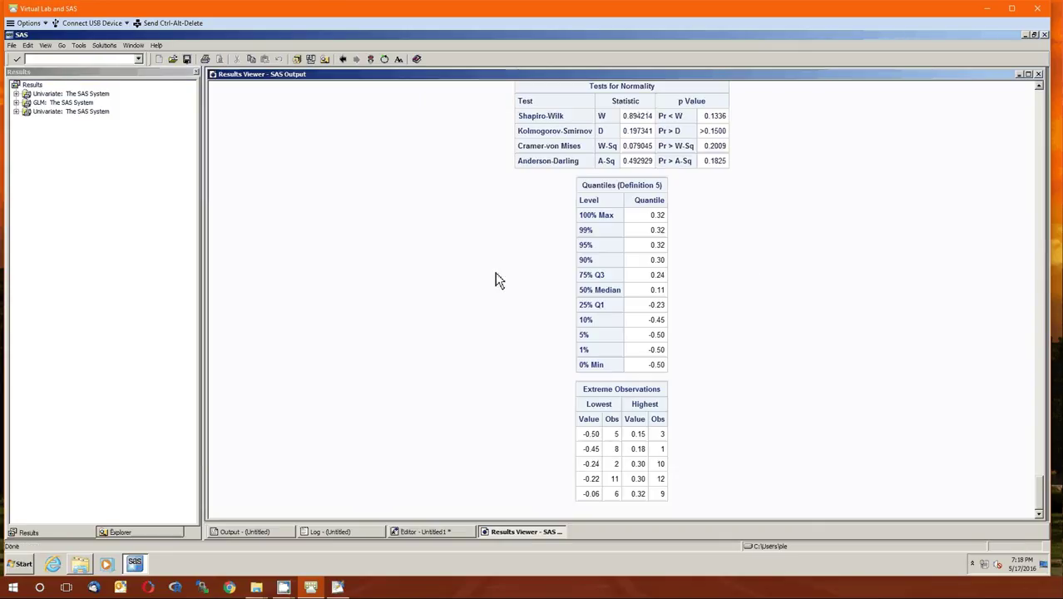
click(20, 112)
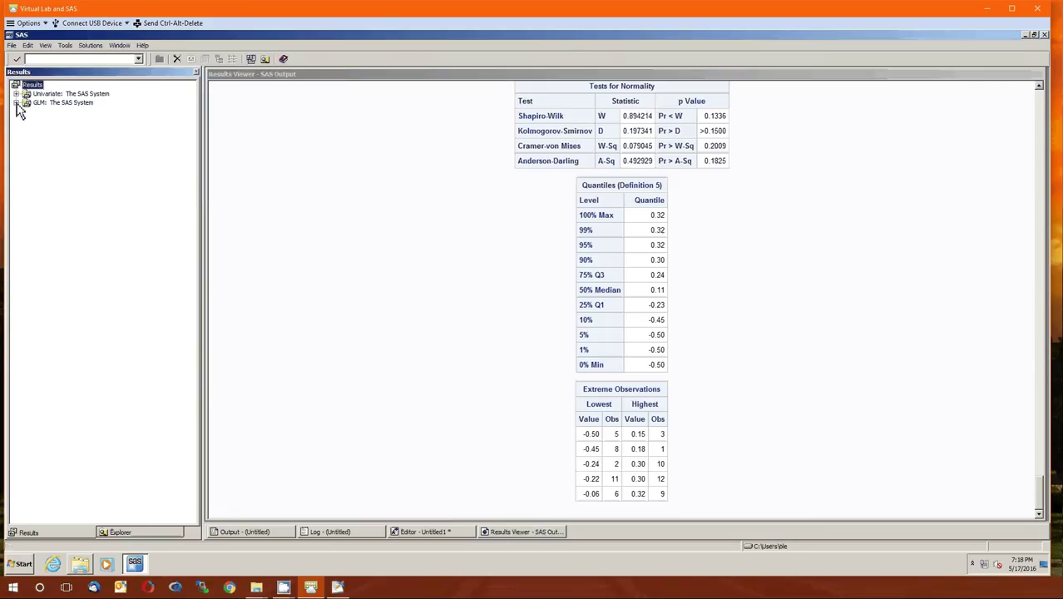
click(16, 104)
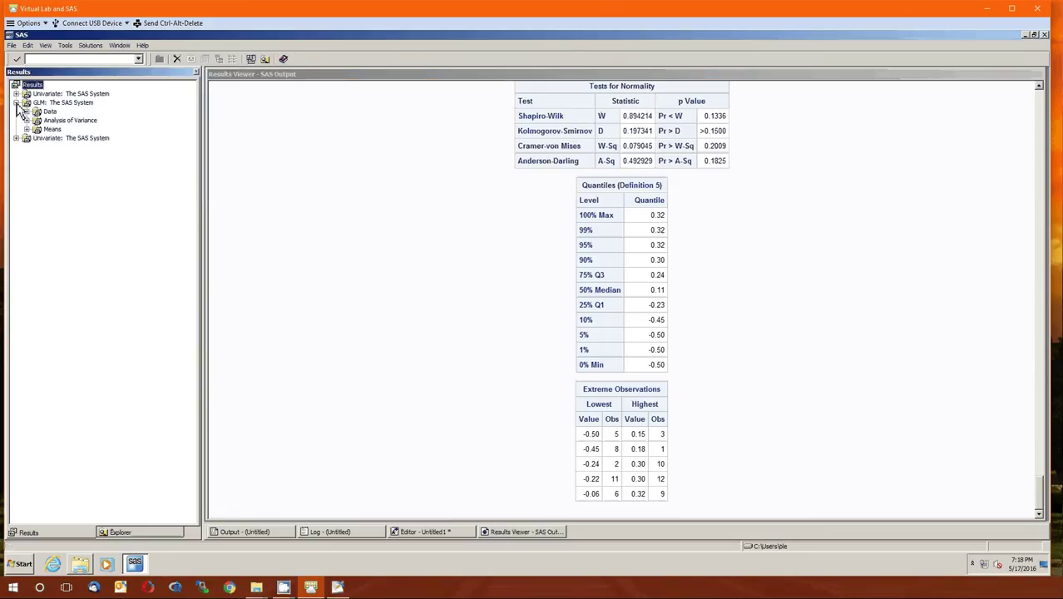
double_click(52, 105)
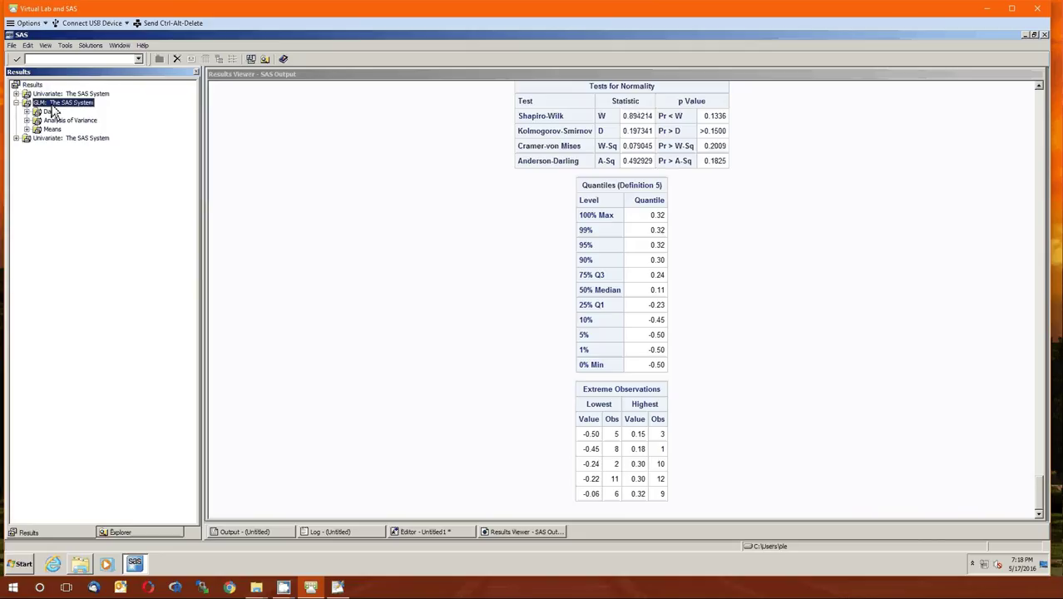
double_click(51, 105)
click(48, 112)
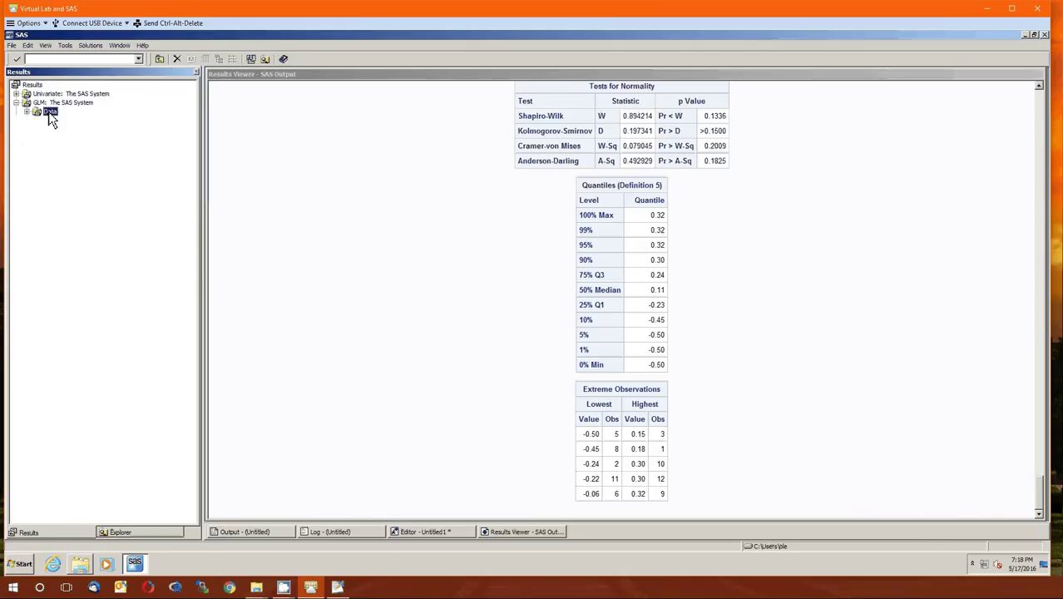
double_click(49, 112)
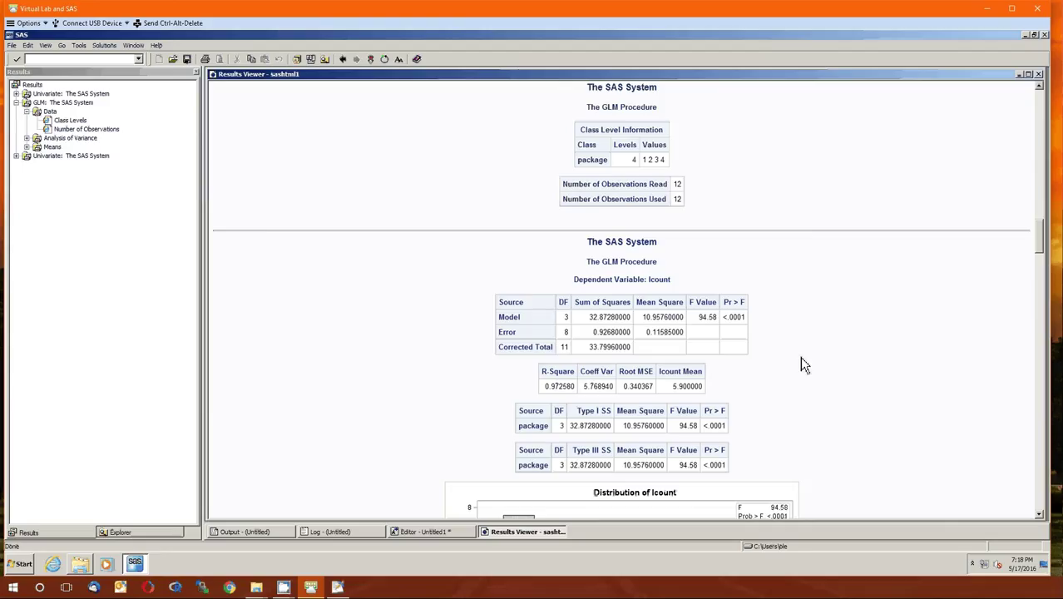
Scroll to Levene's test for lcount and highlight its p-value of 0.3757 (F=1.18, Error DF 8).
scroll(802, 360, down, 2)
scroll(802, 363, down, 14)
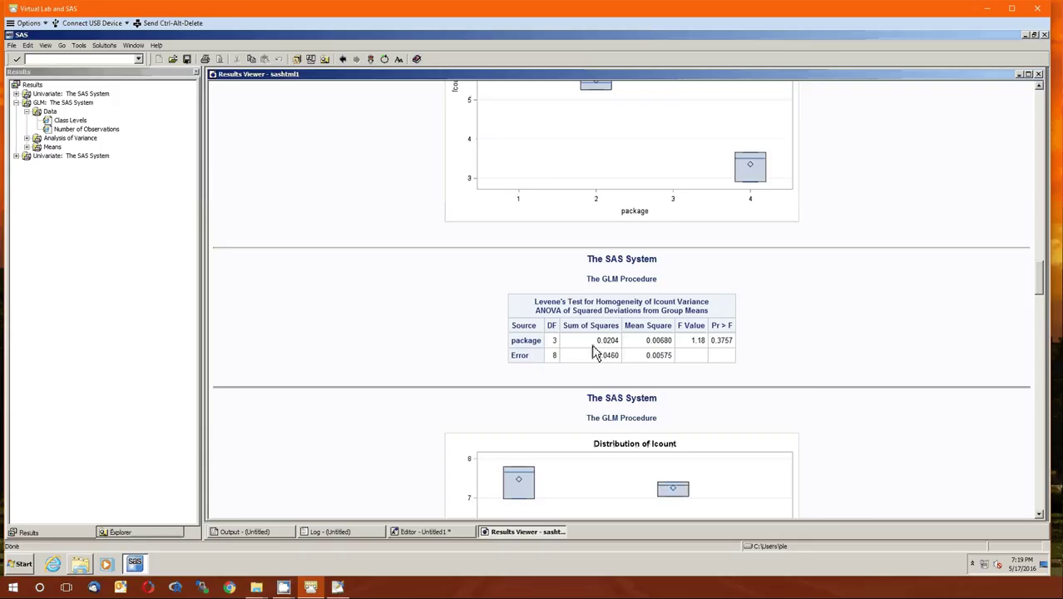
double_click(722, 342)
click(717, 348)
double_click(731, 342)
click(743, 350)
Scroll through the UNIVARIATE normality tests and GLM ANOVA tables, then bring the Editor forward.
scroll(818, 356, down, 10)
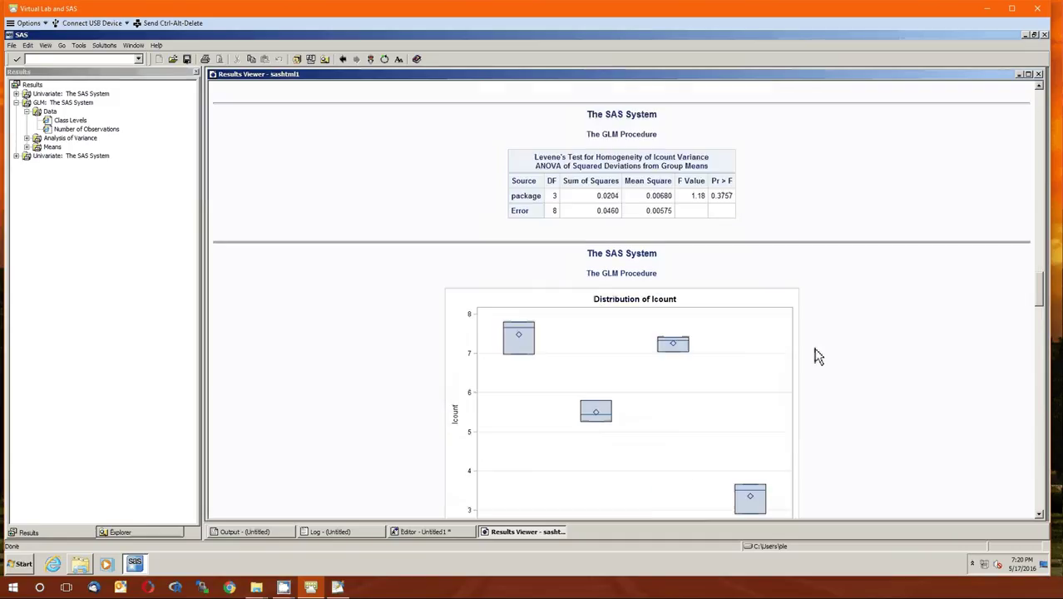
scroll(818, 356, down, 5)
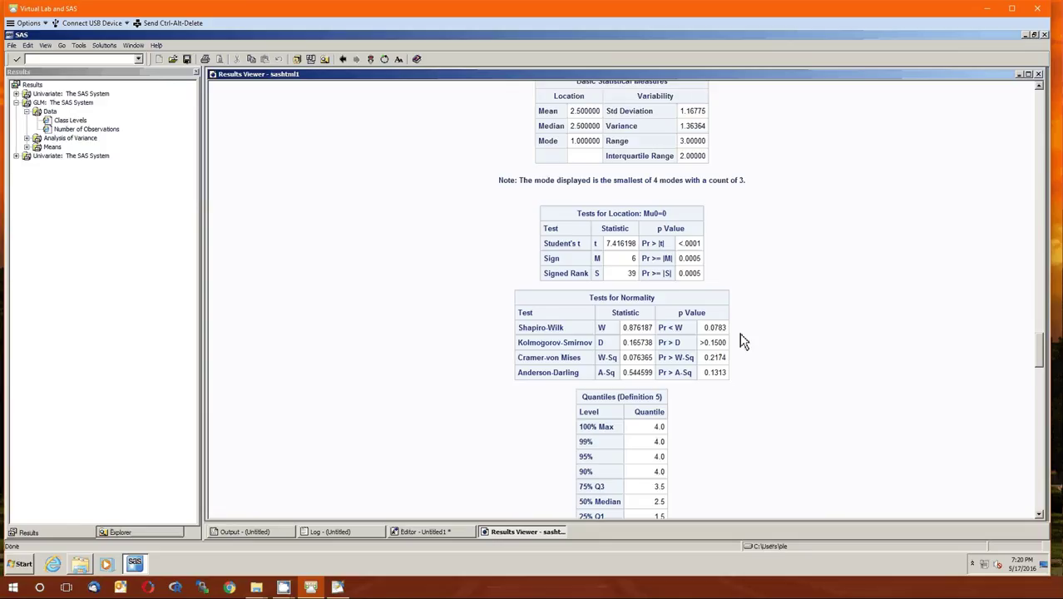
scroll(745, 341, up, 15)
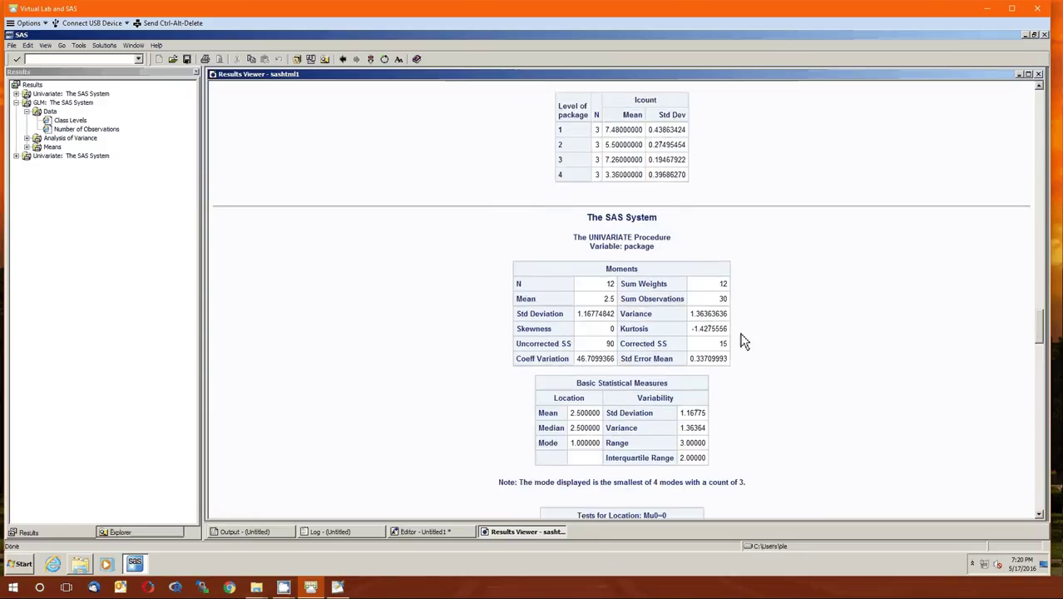
scroll(745, 341, up, 8)
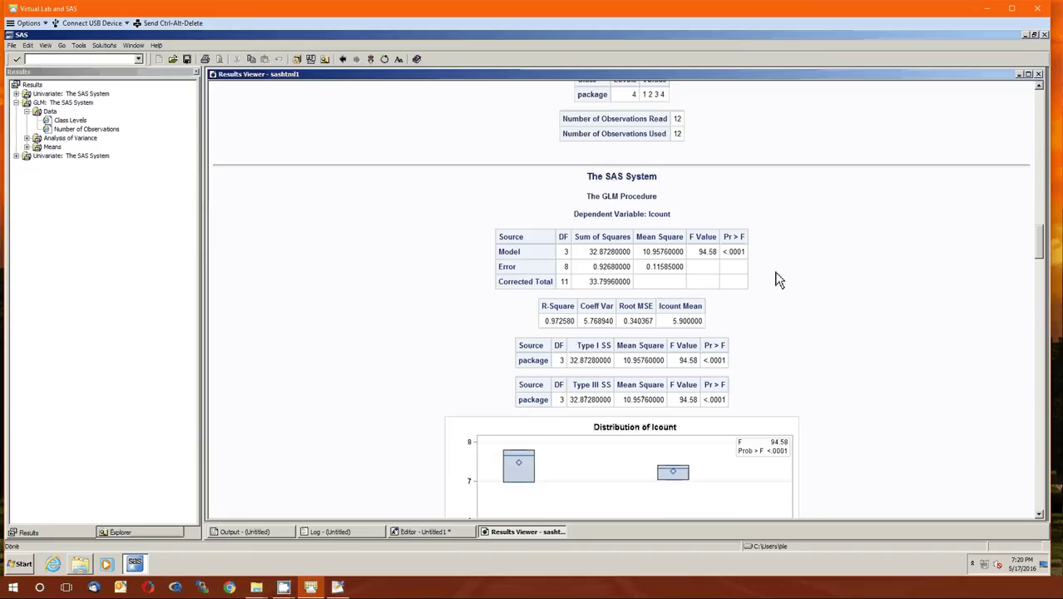
scroll(779, 280, up, 2)
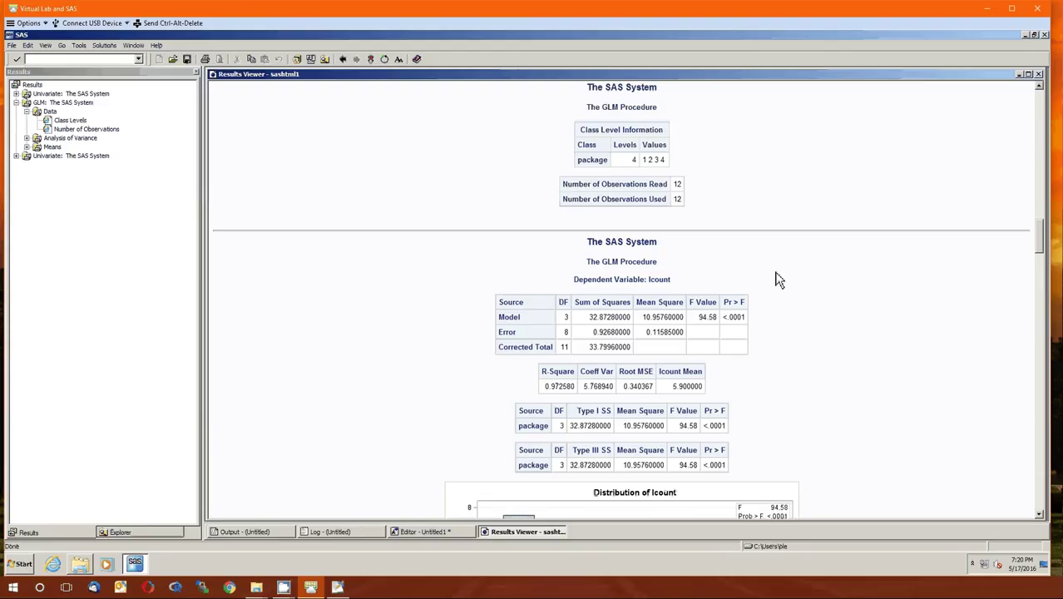
scroll(779, 279, down, 2)
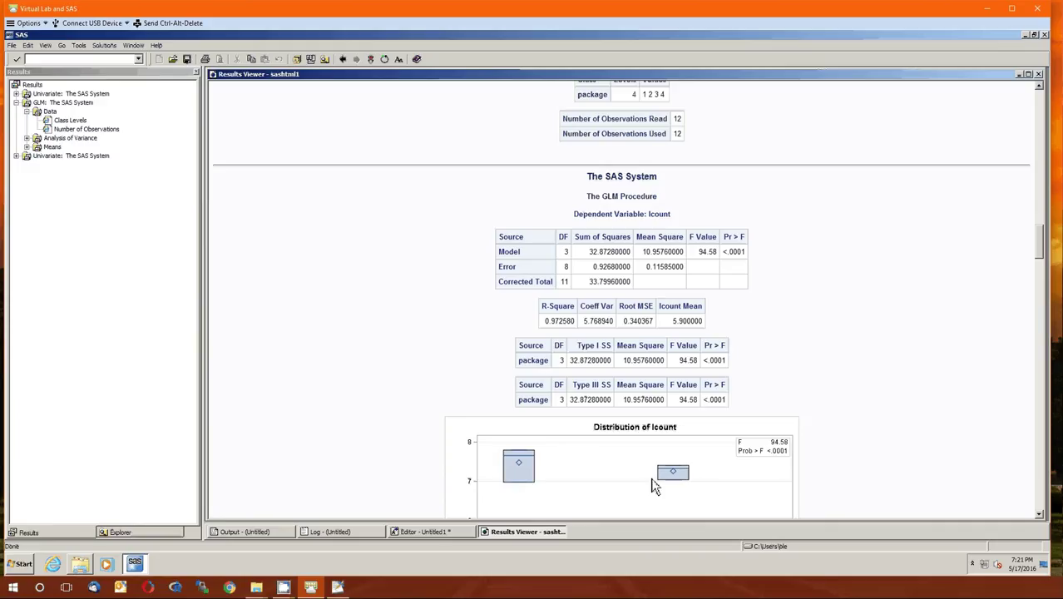
click(425, 532)
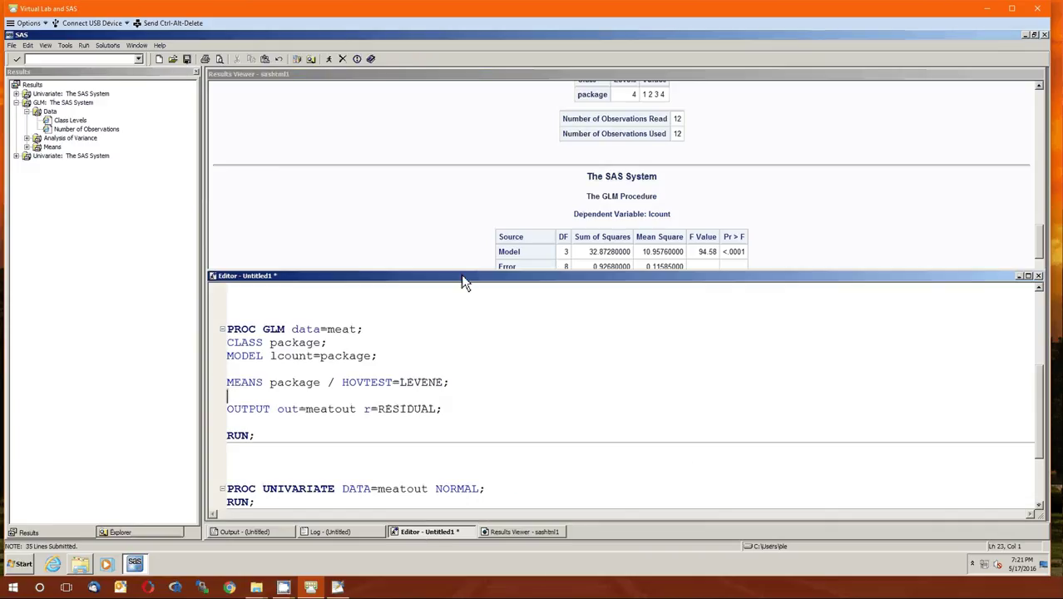
Maximize the Editor and highlight the first PROC UNIVARIATE normality check on the raw data.
click(1029, 275)
scroll(624, 362, up, 5)
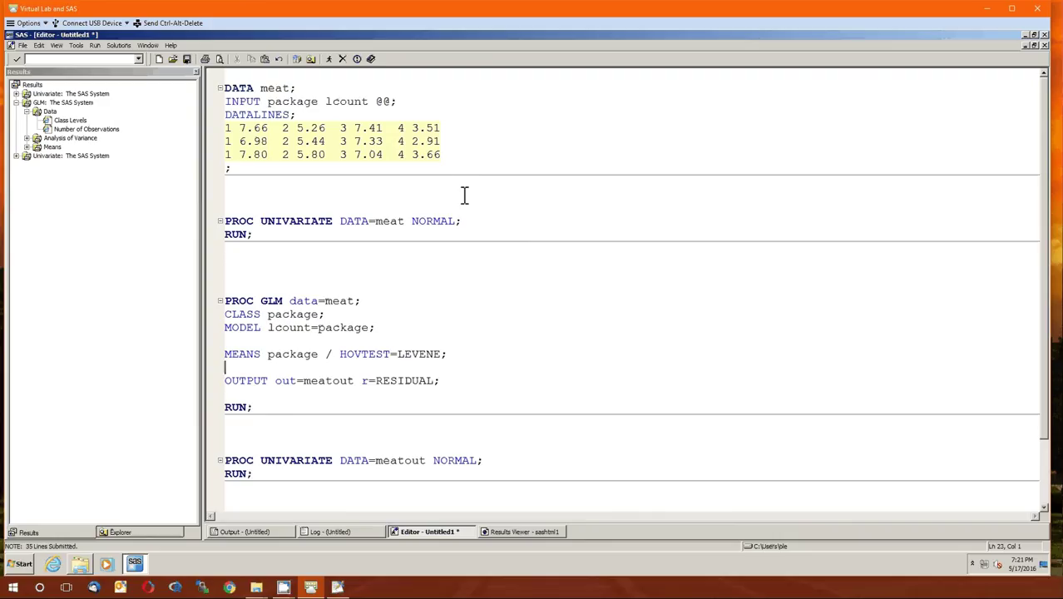
drag(396, 199, 411, 265)
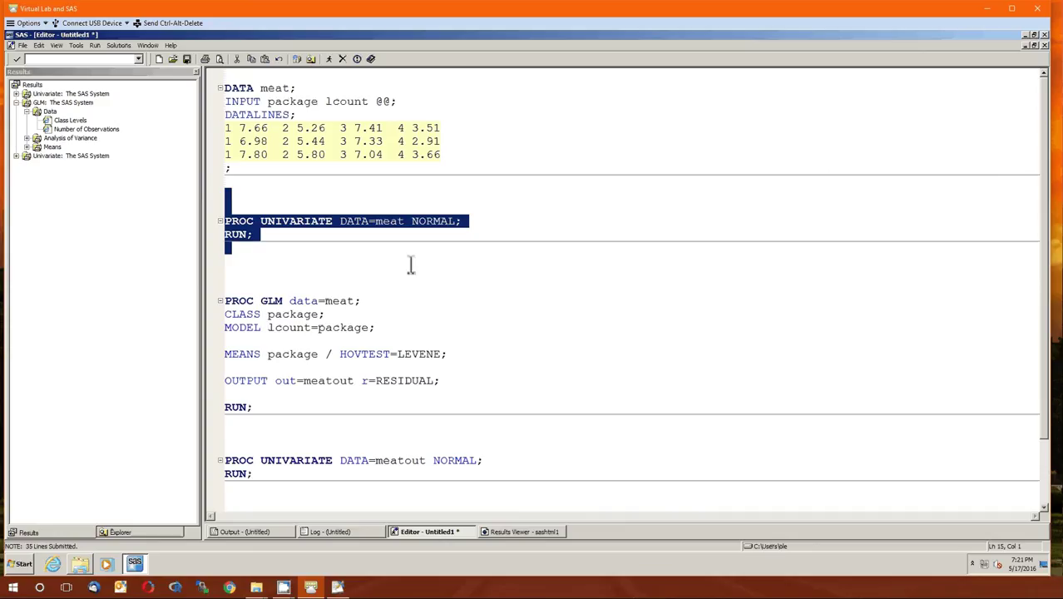
click(410, 264)
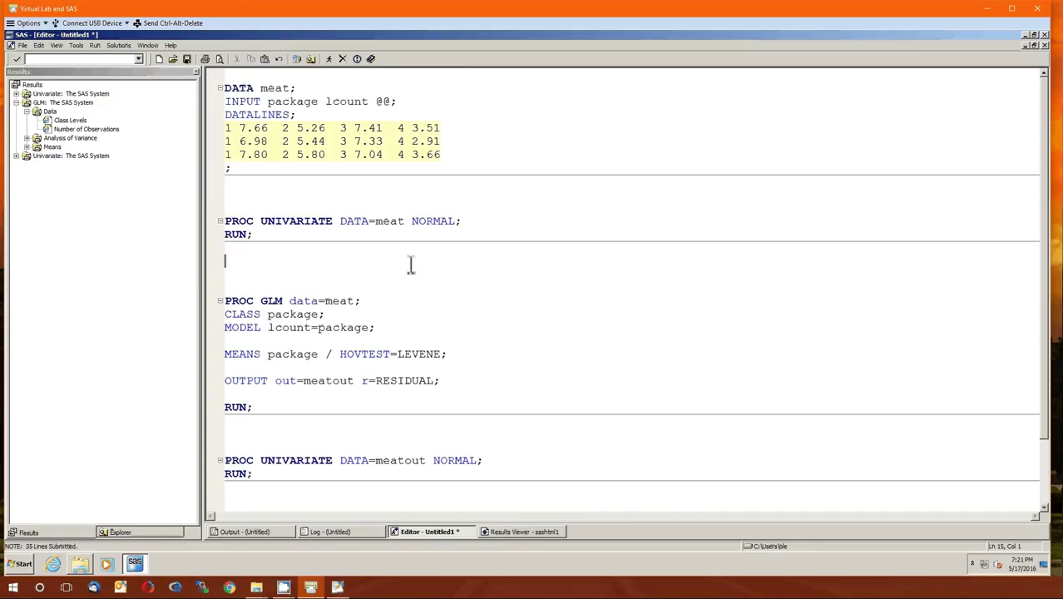
Highlight the GLM block, the residual OUTPUT line, the residual normality test and the HOVTEST=LEVENE MEANS line.
scroll(411, 264, down, 1)
drag(353, 237, 487, 309)
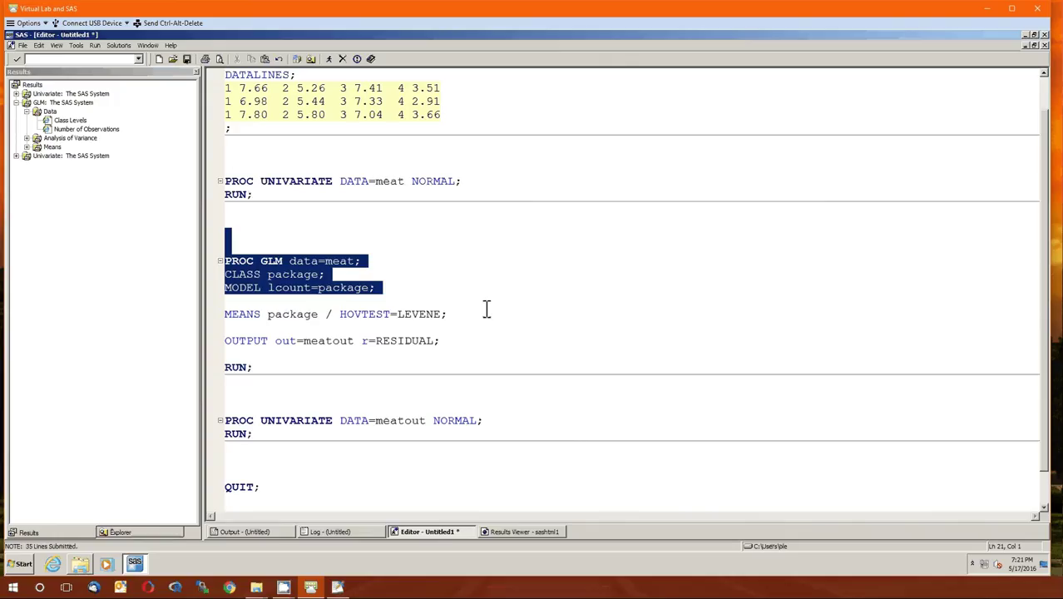
drag(475, 344, 479, 334)
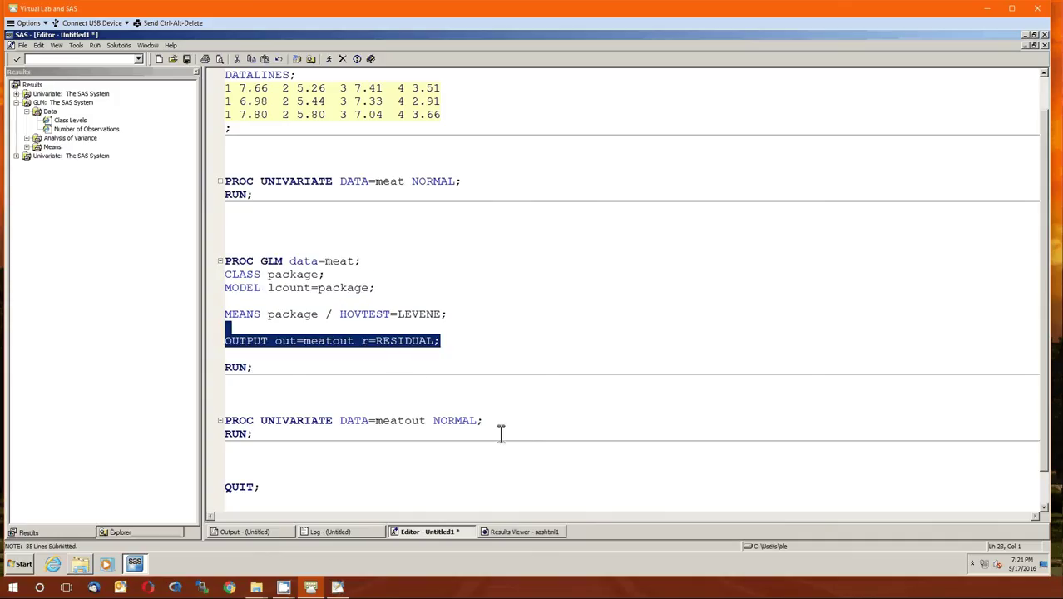
drag(501, 423, 566, 405)
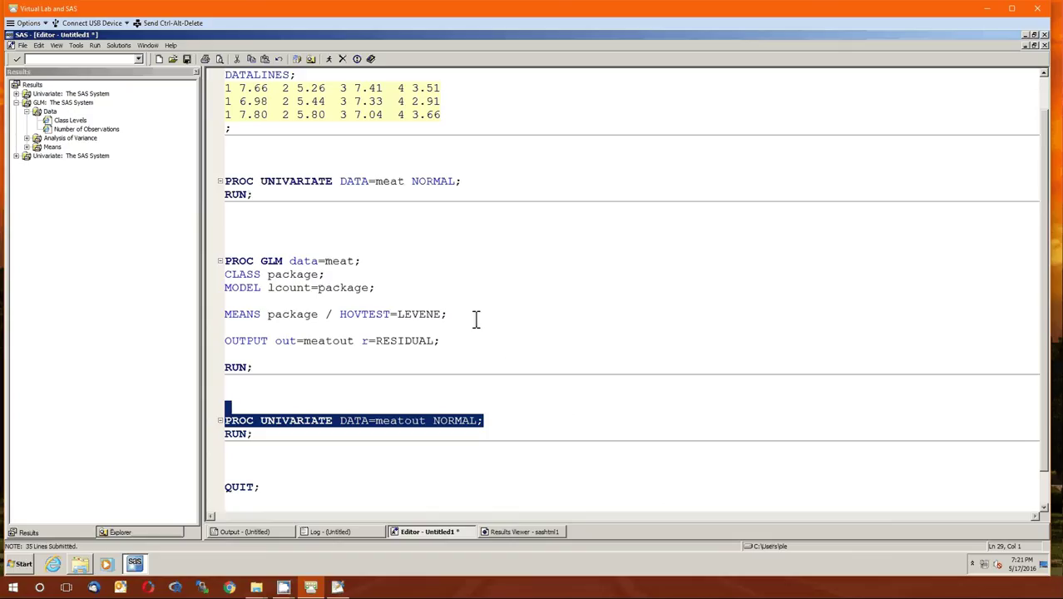
drag(476, 316, 473, 302)
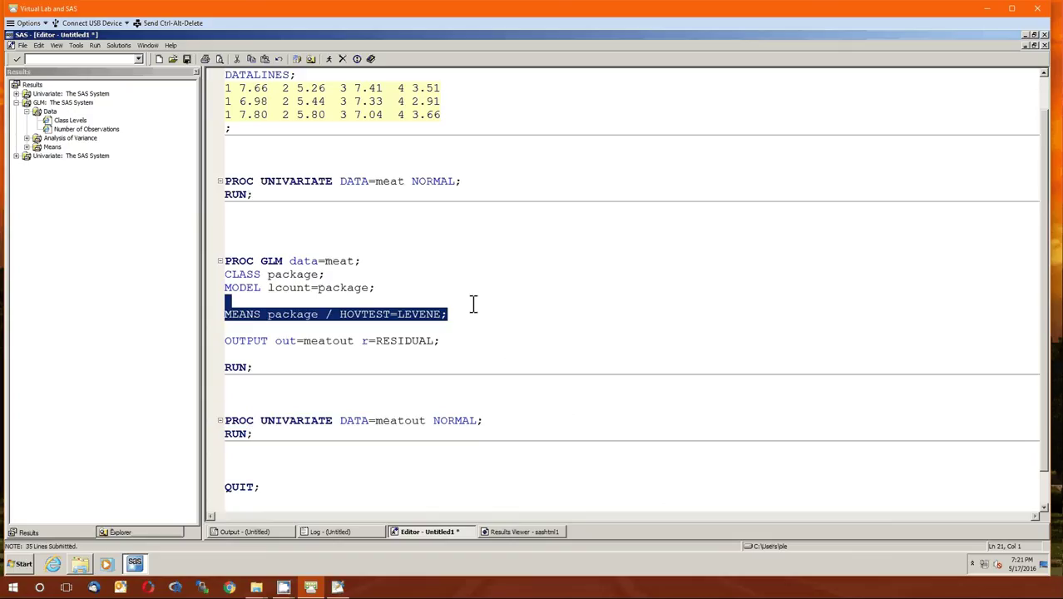
click(337, 331)
scroll(584, 438, down, 5)
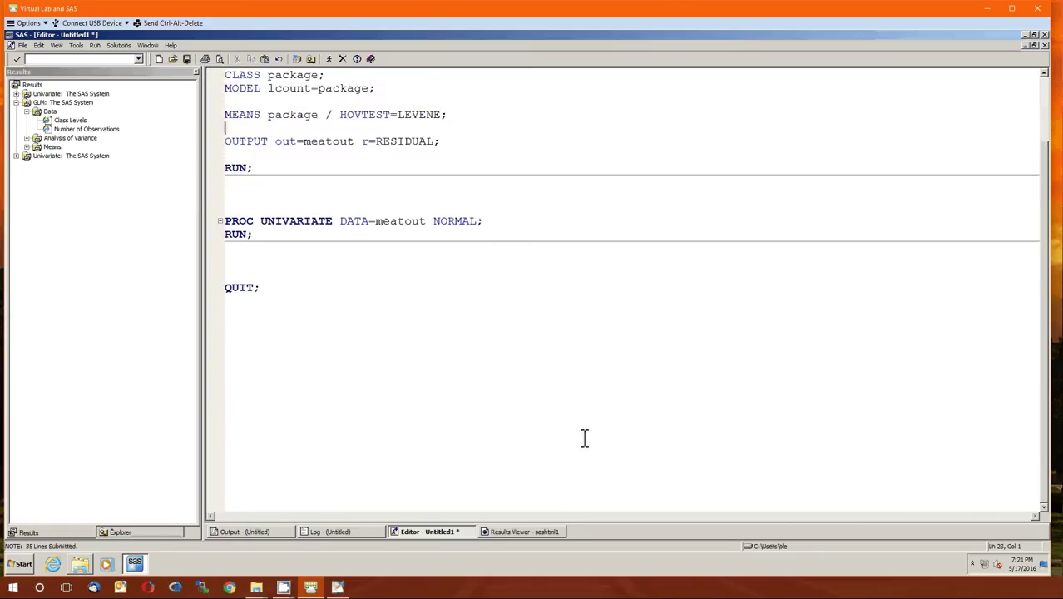
scroll(584, 439, up, 4)
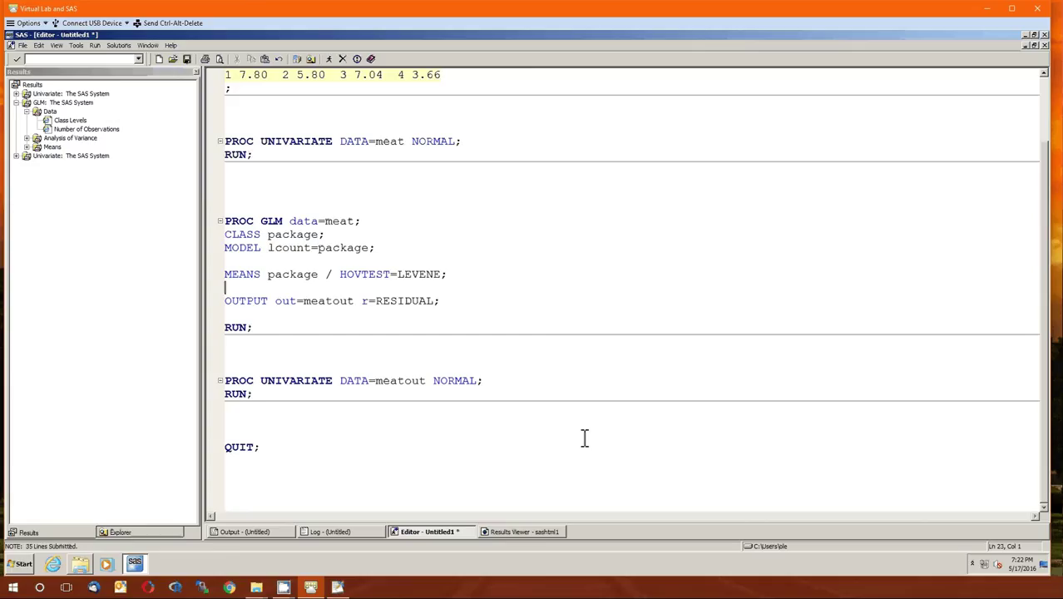